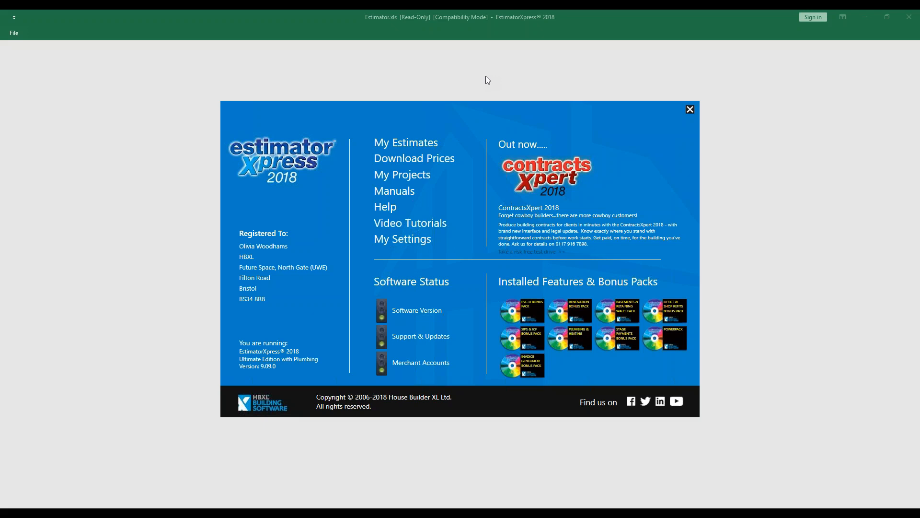
Open My Estimates to list the saved jobs and show the status filter options
{"action": "left_click", "coordinate": [421, 143]}
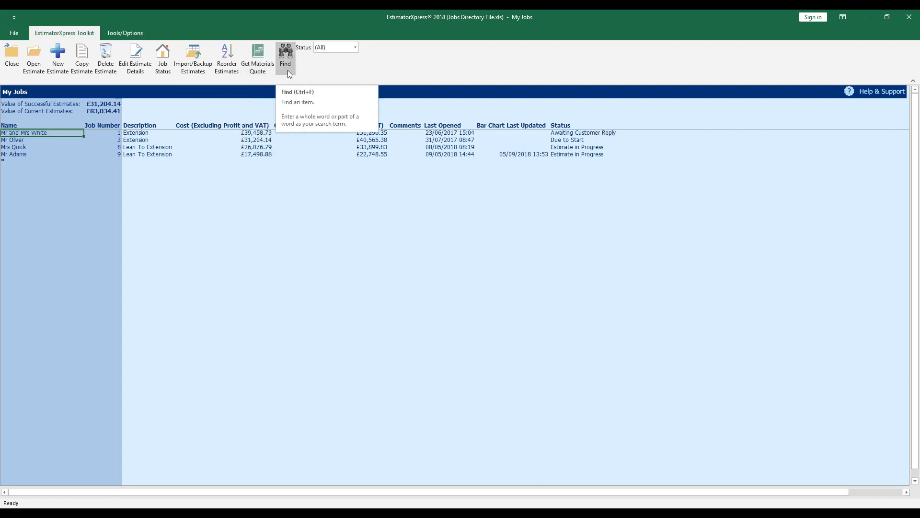
{"action": "left_click", "coordinate": [356, 46]}
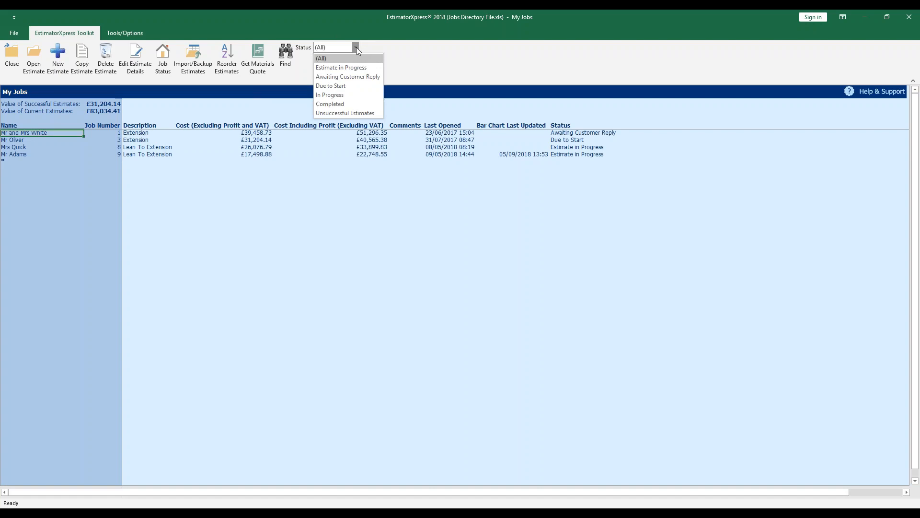
Keep all estimates listed and start a new estimate built from a PlansXpress drawing
{"action": "left_click", "coordinate": [378, 48]}
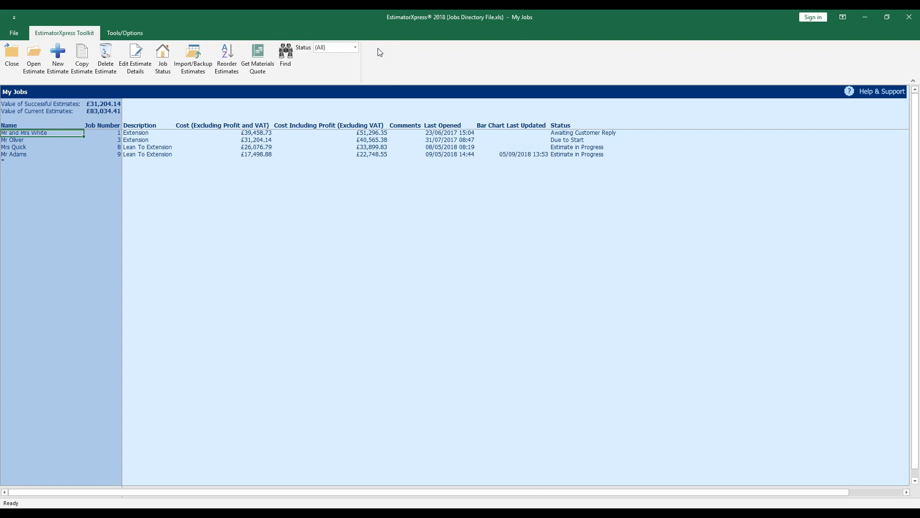
{"action": "left_click", "coordinate": [59, 57]}
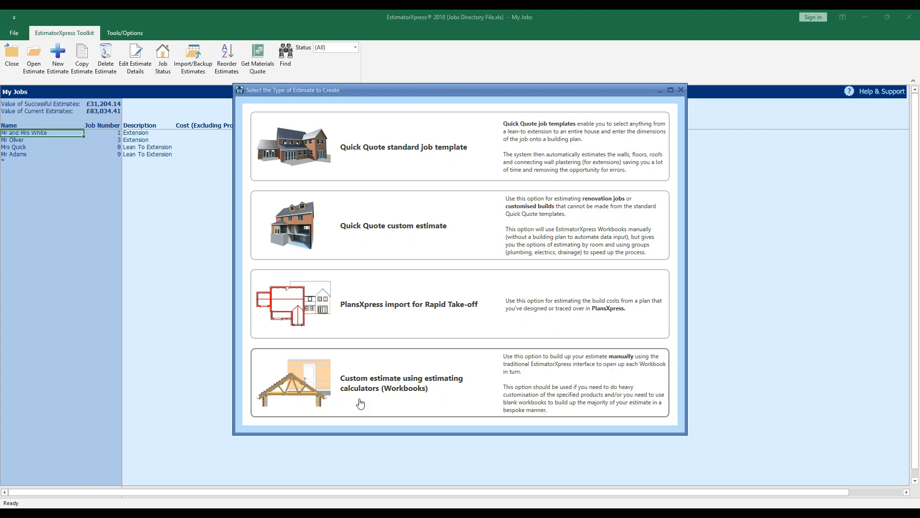
{"action": "left_click", "coordinate": [424, 328]}
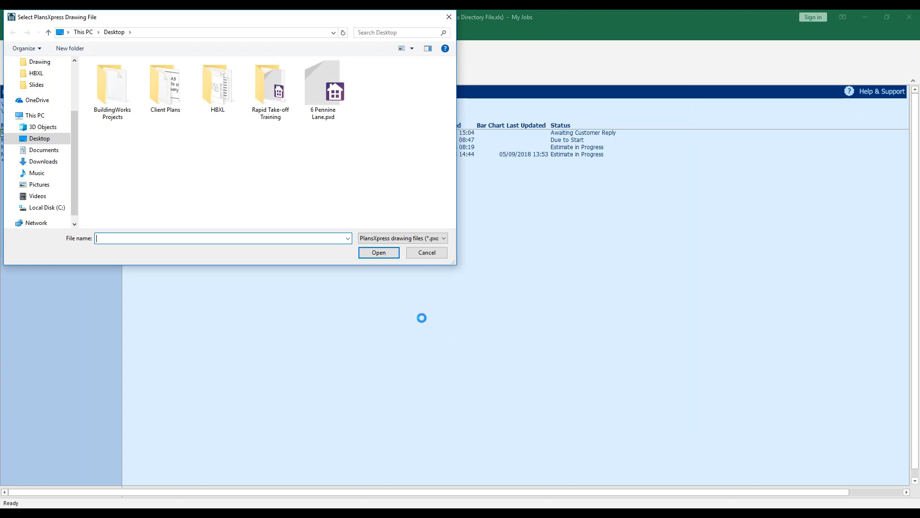
{"action": "left_click", "coordinate": [339, 121]}
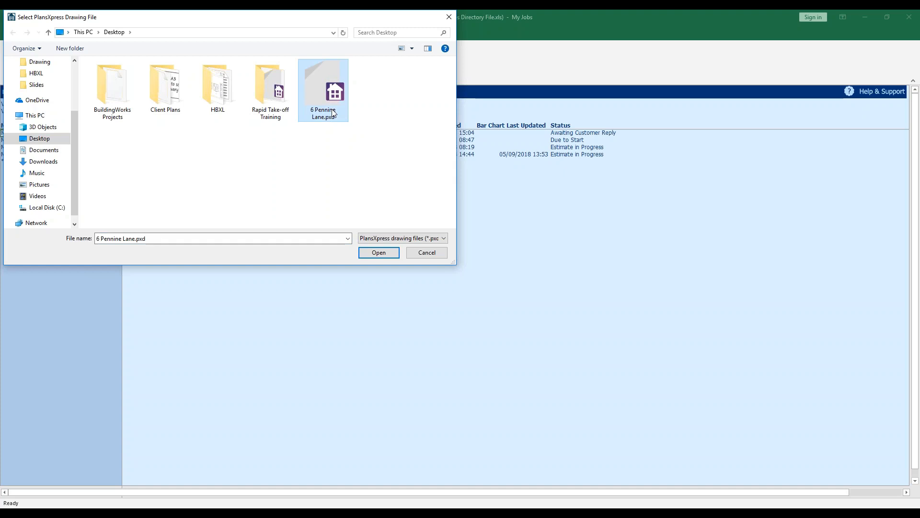
{"action": "left_click", "coordinate": [394, 254]}
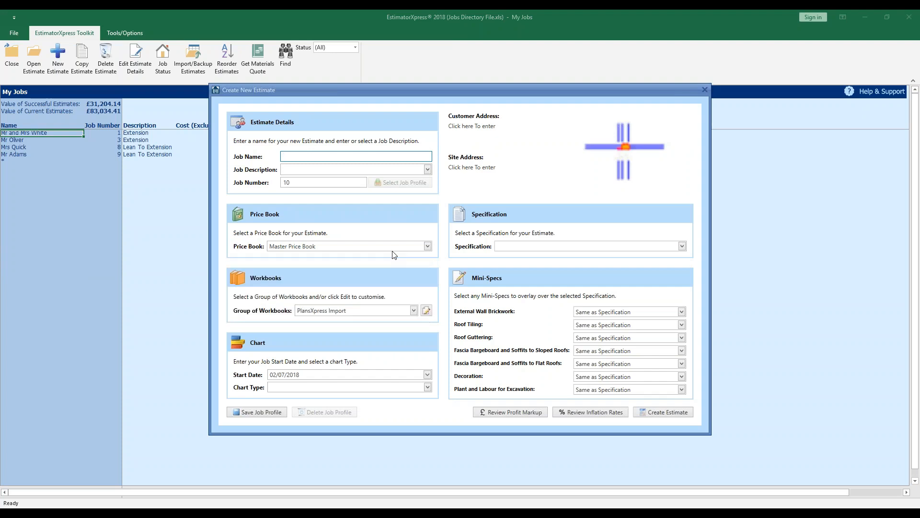
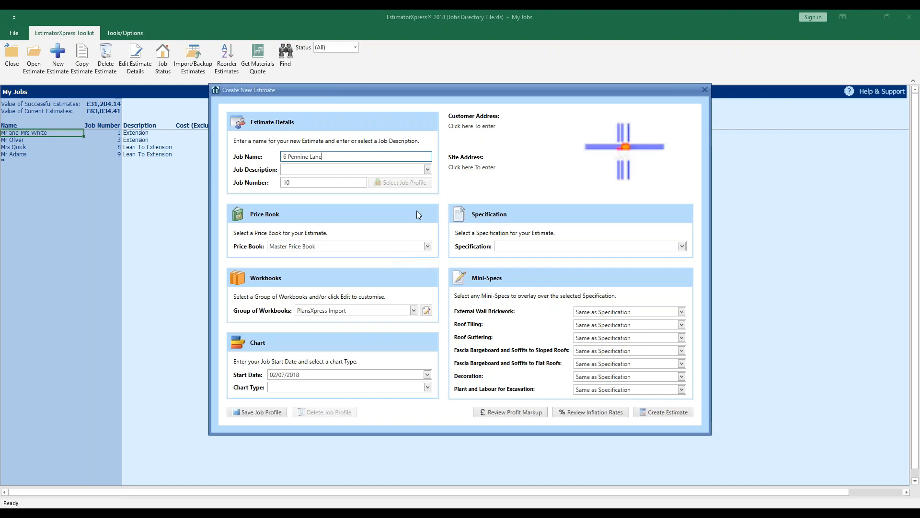
{"action": "left_click", "coordinate": [427, 170]}
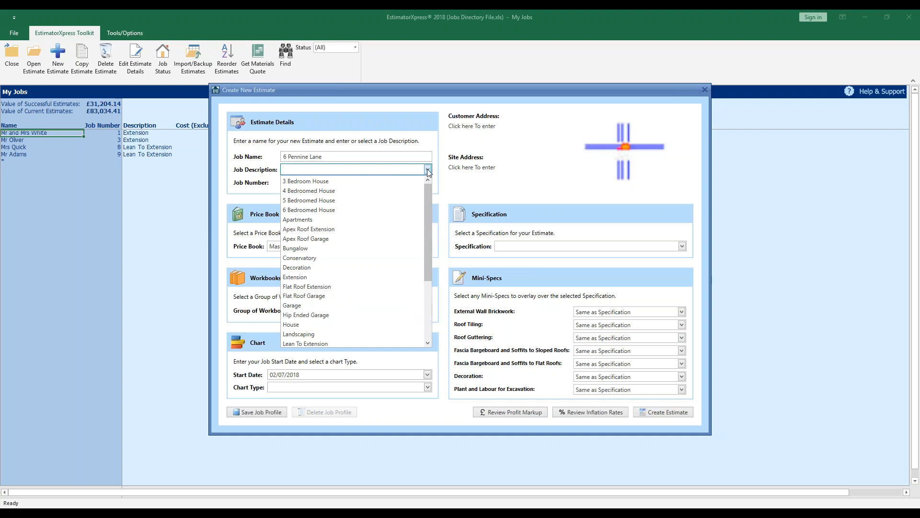
{"action": "left_click", "coordinate": [364, 276]}
{"action": "mouse_move", "coordinate": [363, 277]}
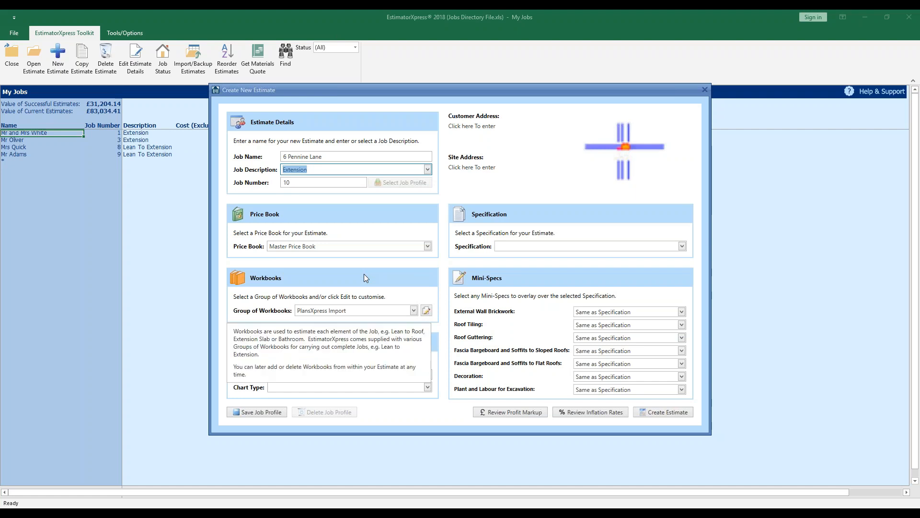
{"action": "mouse_move", "coordinate": [334, 193]}
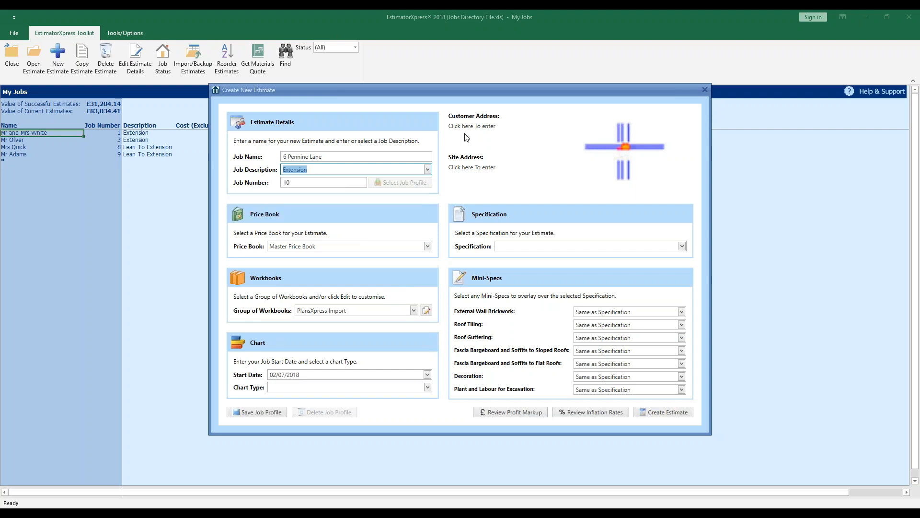
{"action": "left_click", "coordinate": [477, 127]}
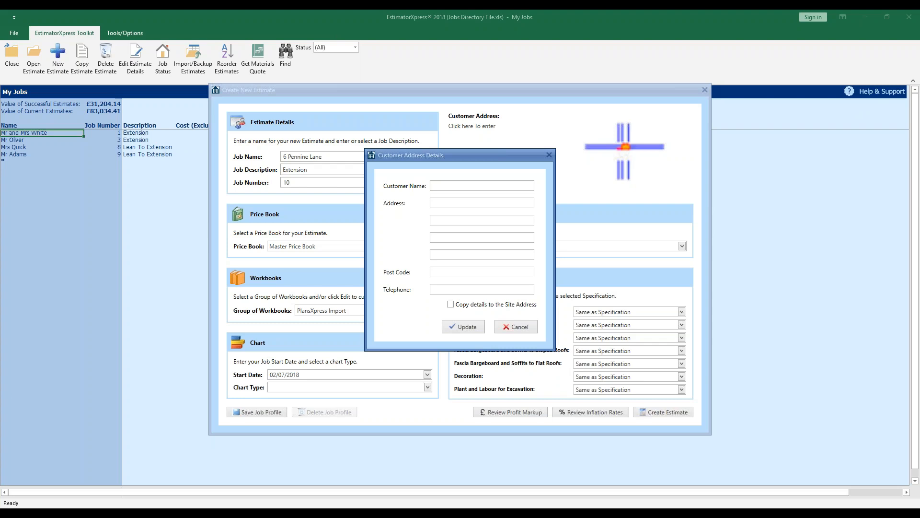
Enter the customer's full name and the first three lines of their postal address
{"action": "left_click", "coordinate": [497, 185]}
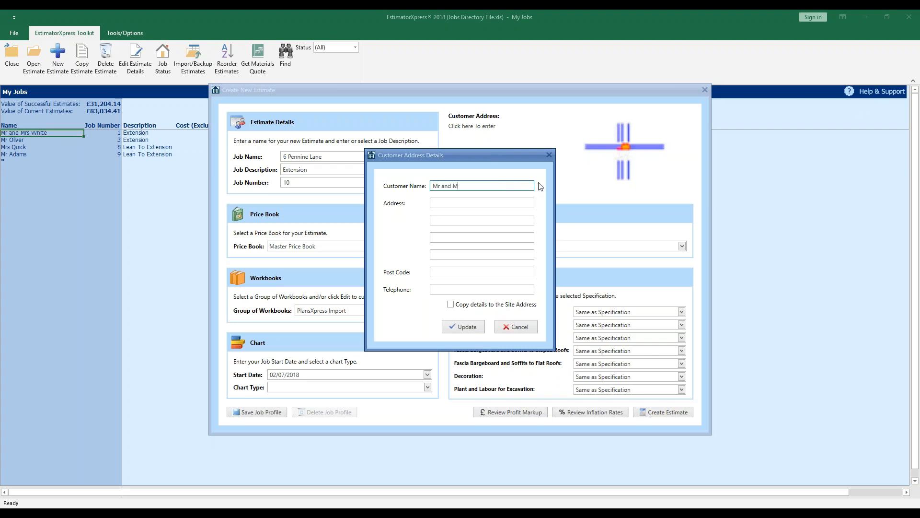
{"action": "key", "text": "Tab"}
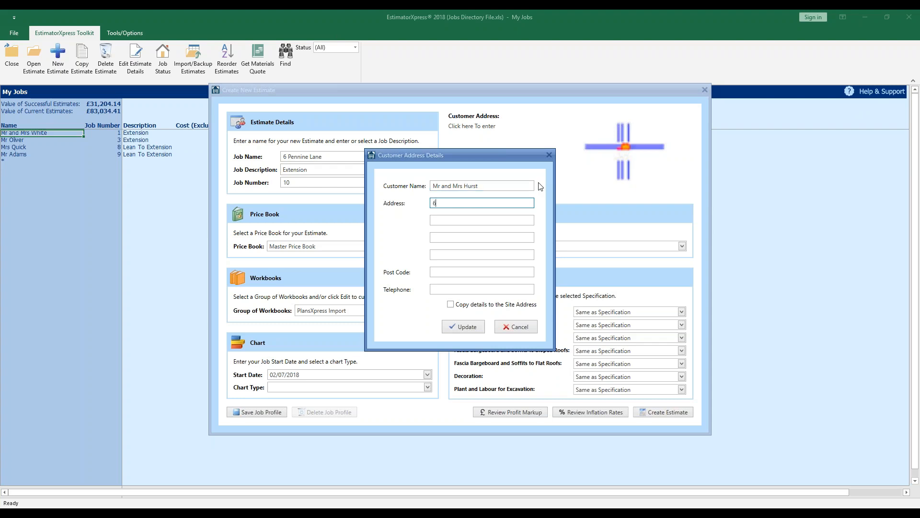
{"action": "key", "text": "Tab"}
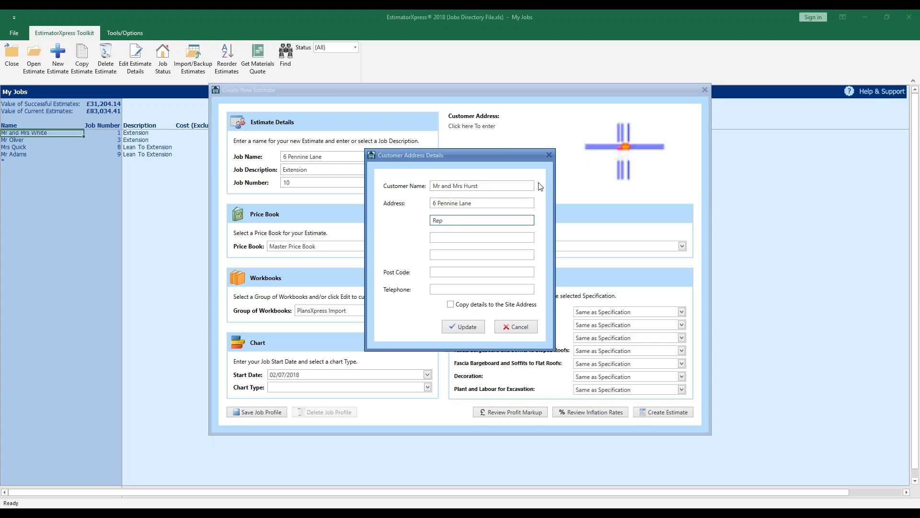
{"action": "key", "text": "Tab"}
Add the customer's post code and telephone number, copy them to the site address, and save
{"action": "key", "text": "Tab"}
{"action": "key", "text": "Tab"}
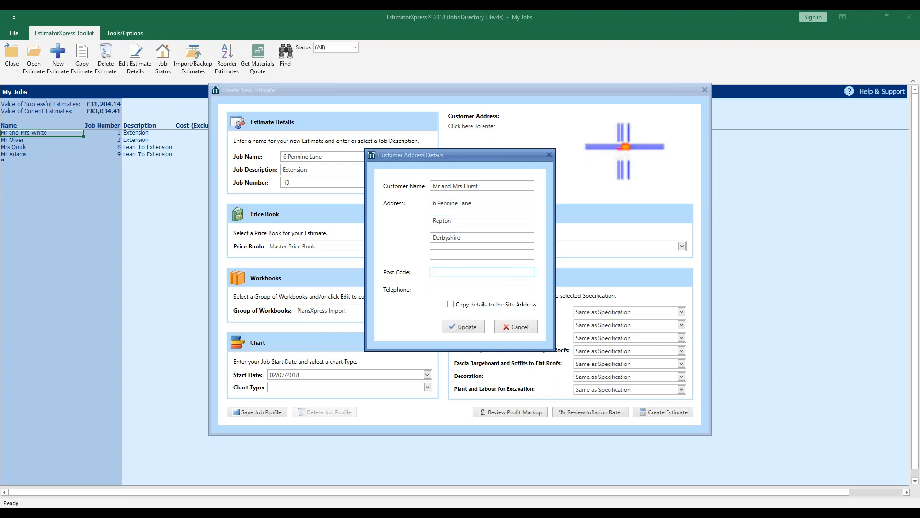
{"action": "key", "text": "Tab"}
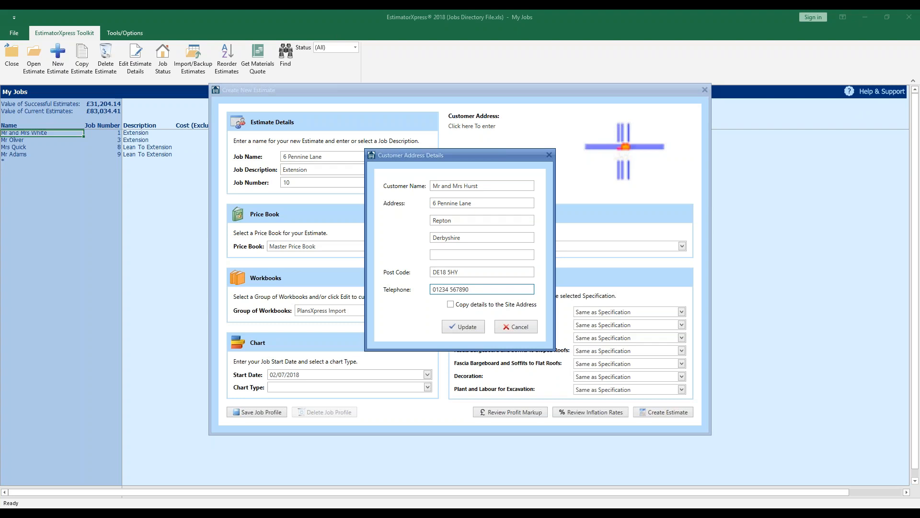
{"action": "left_click", "coordinate": [451, 305]}
{"action": "left_click", "coordinate": [465, 328]}
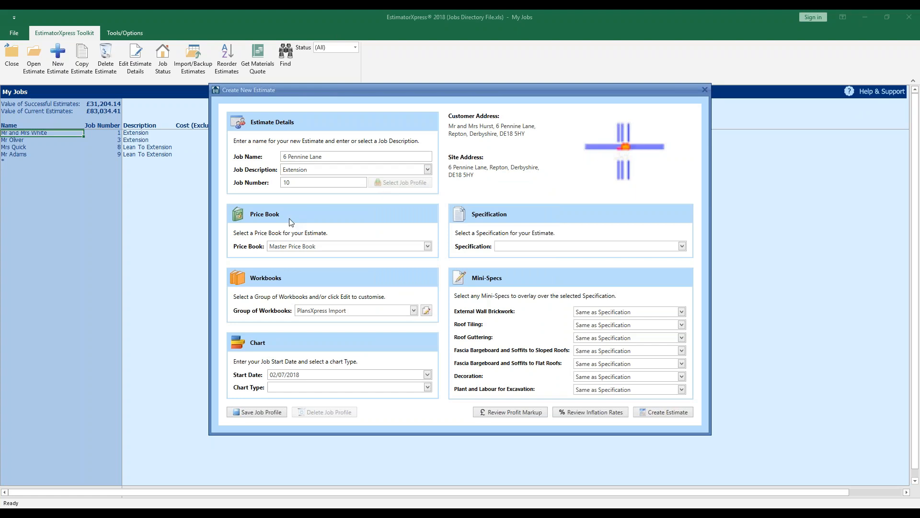
Open the chart start-date calendar, currently showing July 2018
{"action": "mouse_move", "coordinate": [290, 222]}
{"action": "mouse_move", "coordinate": [370, 313]}
{"action": "mouse_move", "coordinate": [339, 374]}
{"action": "left_click", "coordinate": [428, 375]}
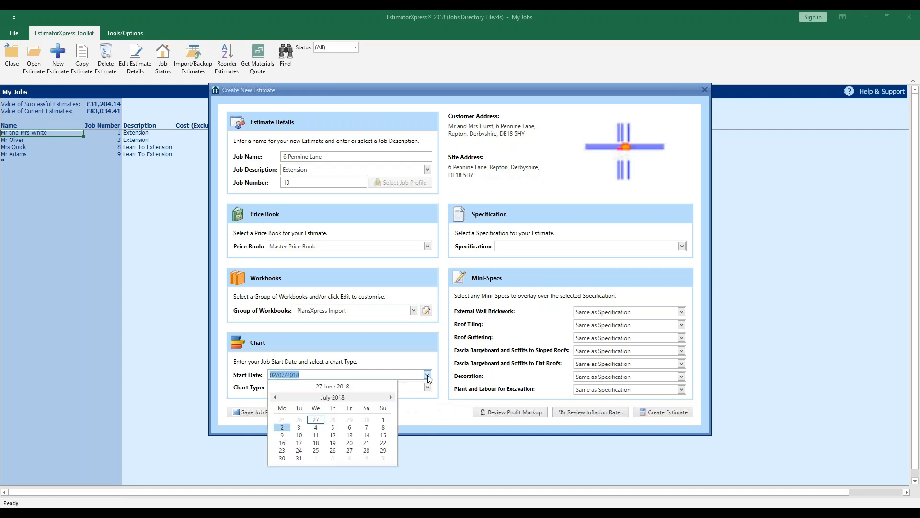
Set the chart start date to 17/09/2018 using the calendar
{"action": "left_click", "coordinate": [392, 398]}
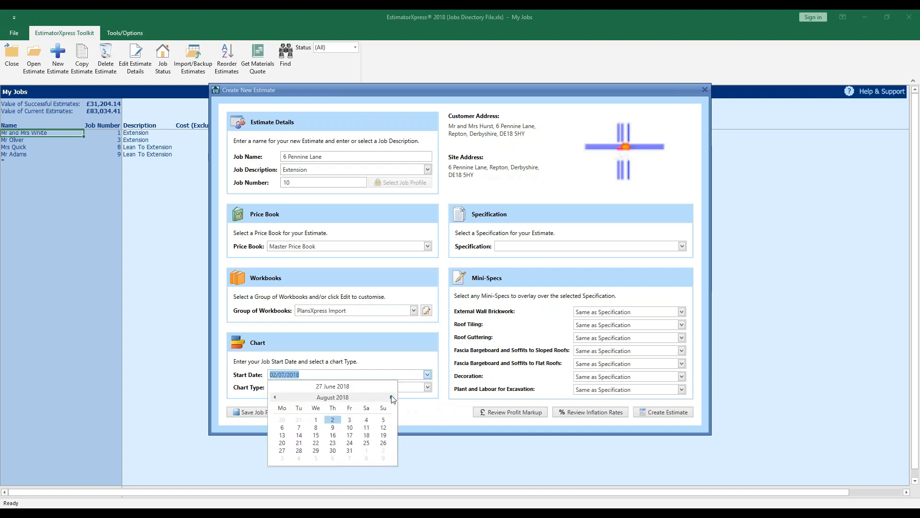
{"action": "left_click", "coordinate": [392, 397]}
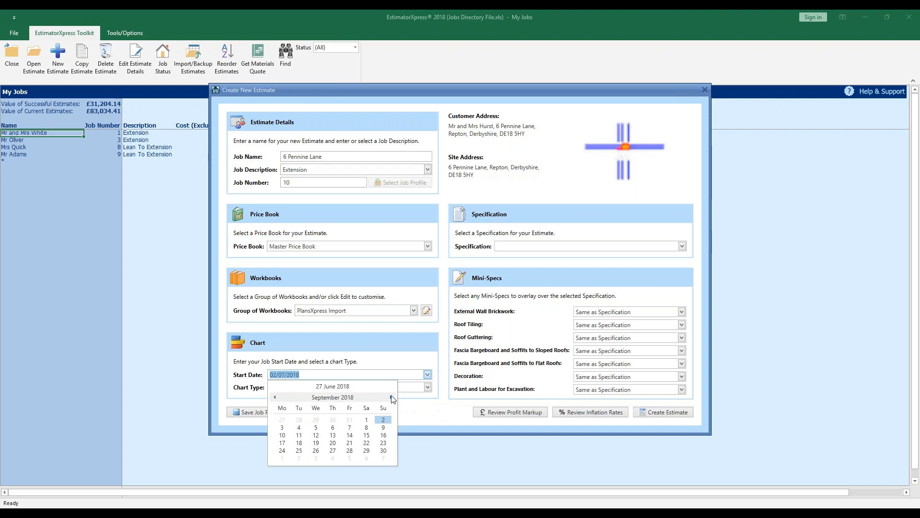
{"action": "left_click", "coordinate": [282, 443]}
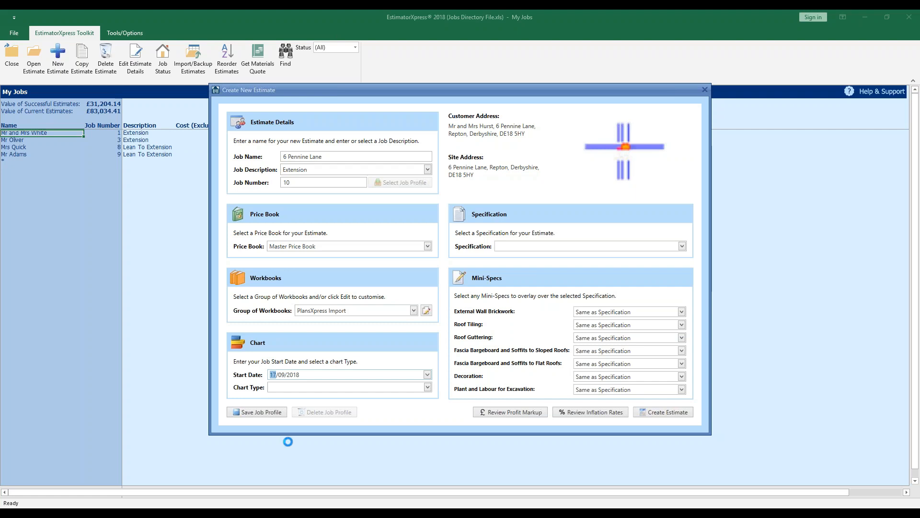
{"action": "left_click", "coordinate": [426, 375]}
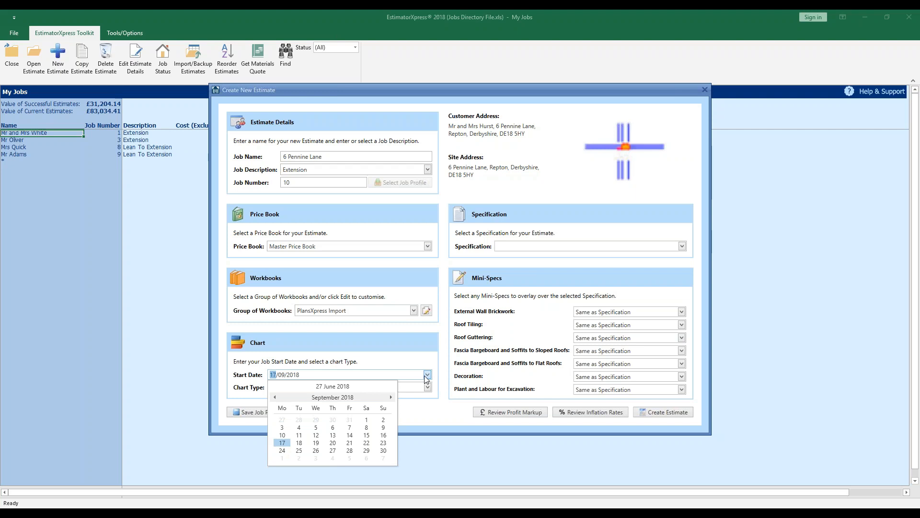
{"action": "left_click", "coordinate": [427, 408]}
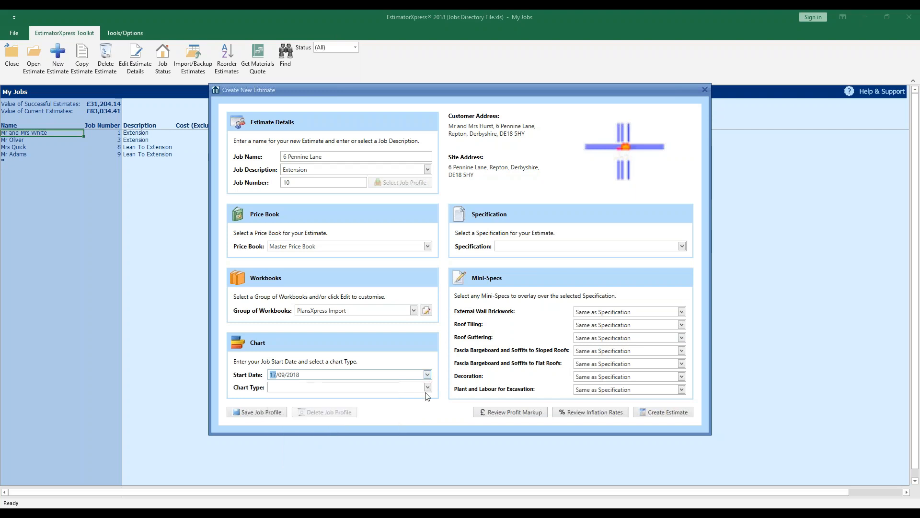
Choose Small Extension as the estimate's chart type
{"action": "left_click", "coordinate": [428, 387]}
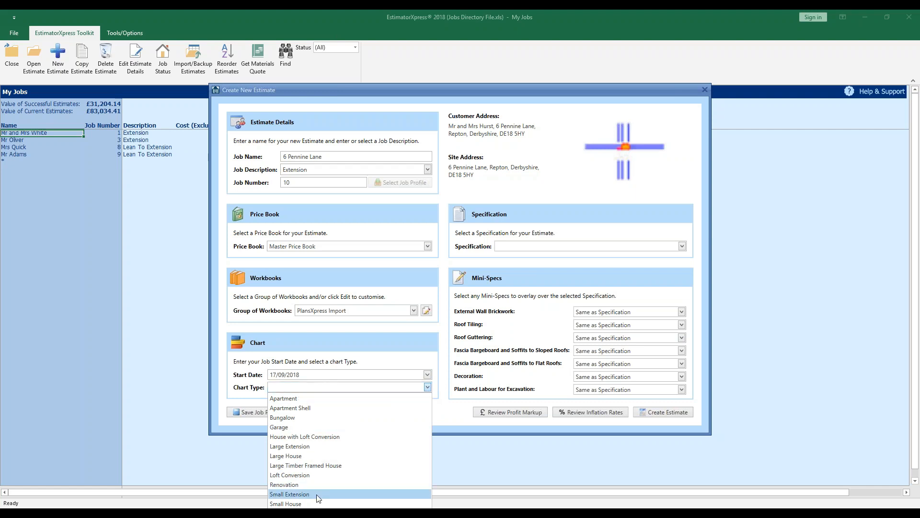
{"action": "left_click", "coordinate": [329, 494]}
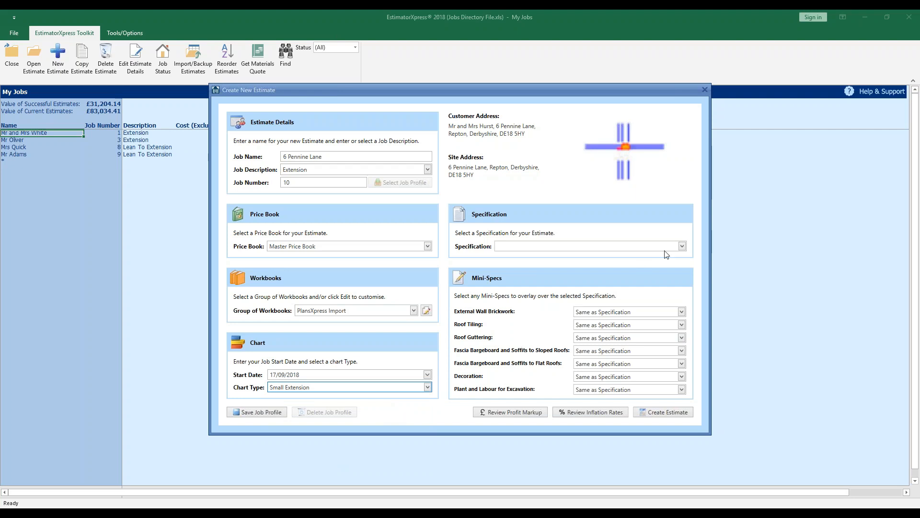
{"action": "mouse_move", "coordinate": [664, 255]}
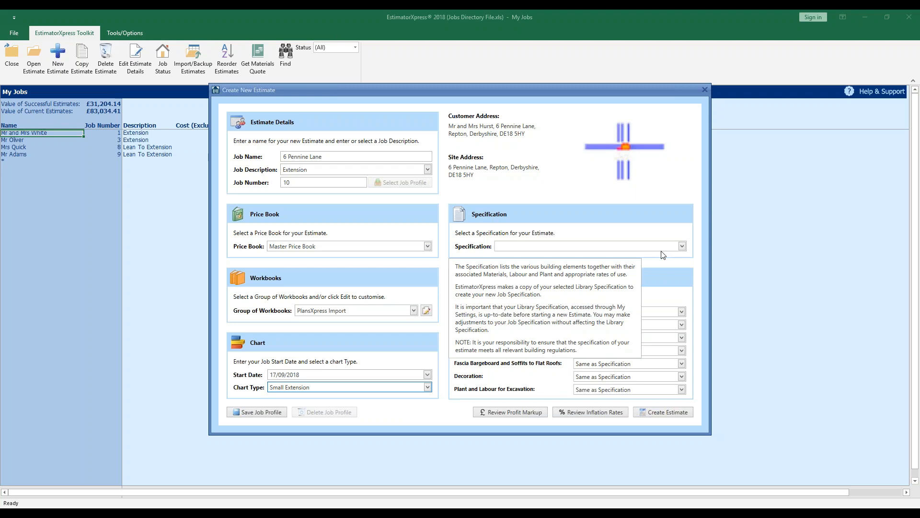
Select Extension Specification as the estimate's specification
{"action": "left_click", "coordinate": [682, 246]}
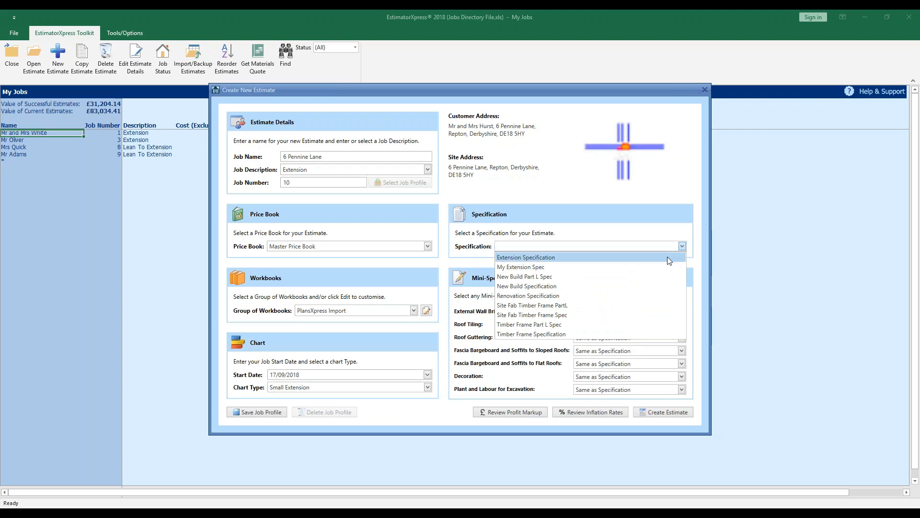
{"action": "left_click", "coordinate": [670, 261]}
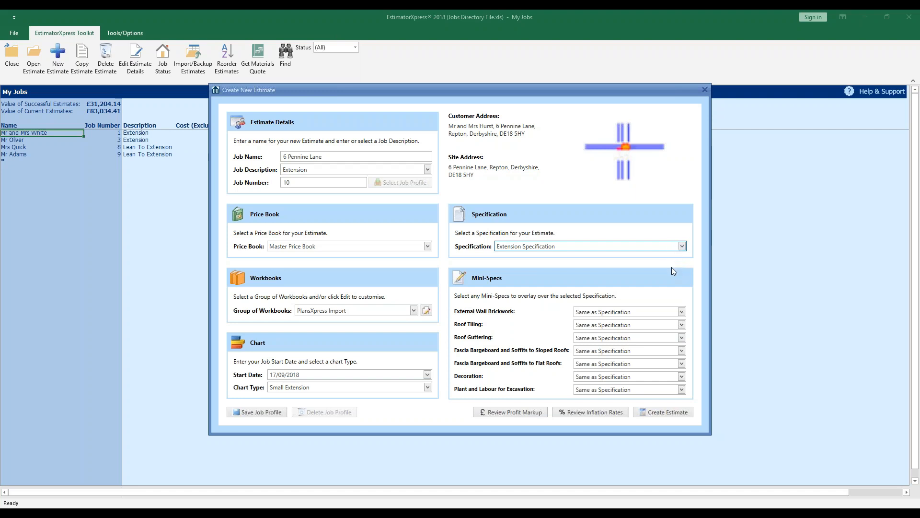
Set mini-specs to 70p facing brick, pantile tiling, plastic half round gutter and uPVC fascia
{"action": "left_click", "coordinate": [681, 312]}
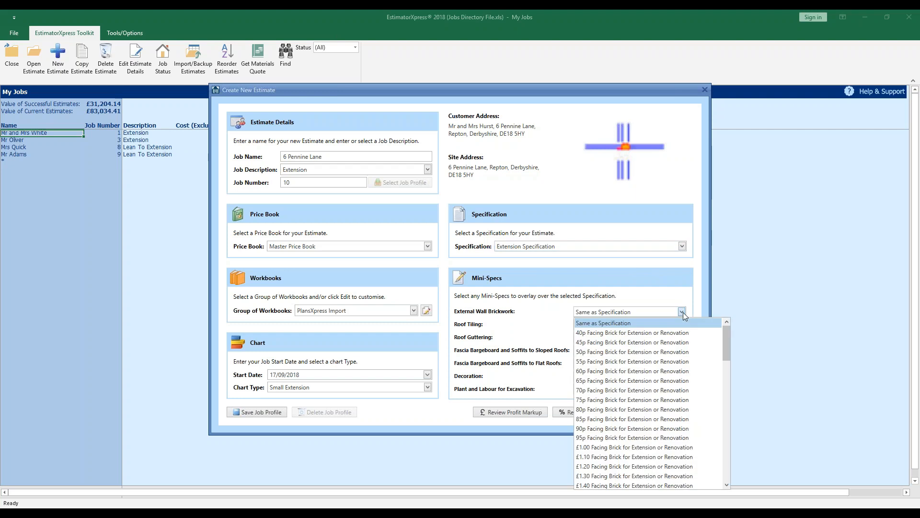
{"action": "left_click", "coordinate": [690, 390]}
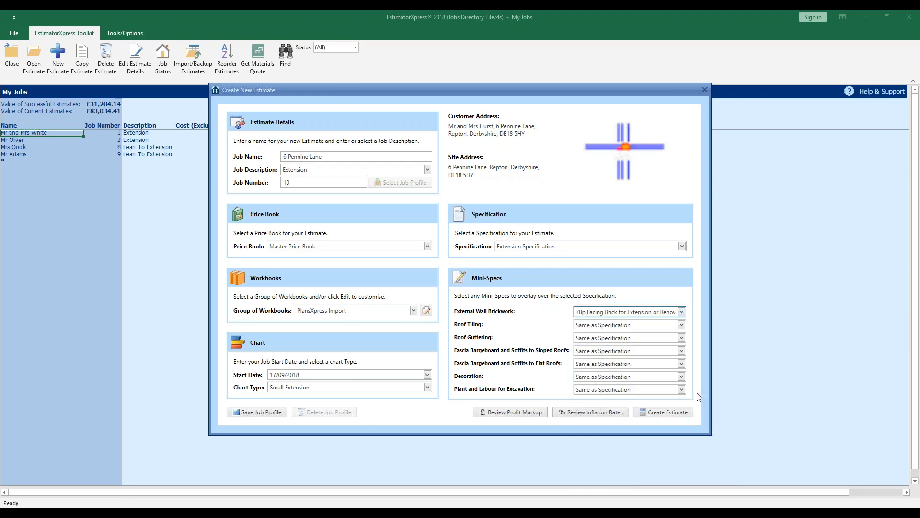
{"action": "left_click", "coordinate": [682, 325]}
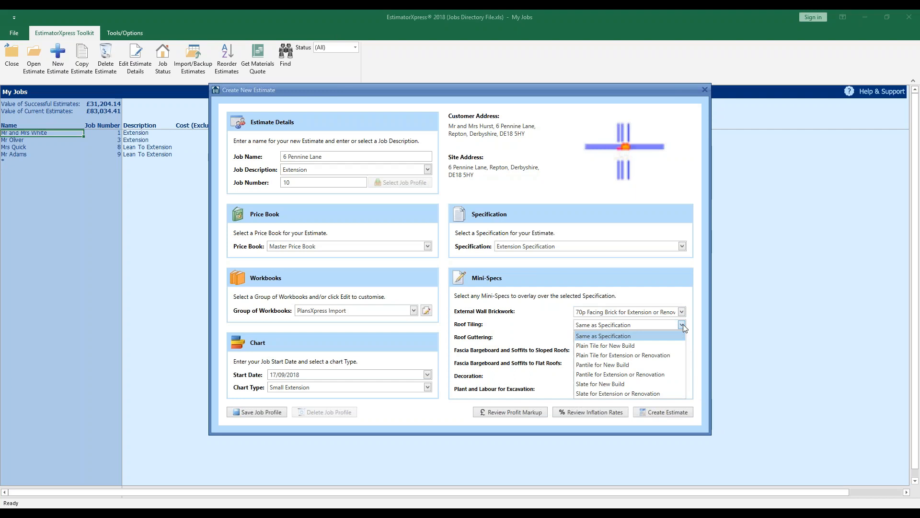
{"action": "left_click", "coordinate": [674, 375]}
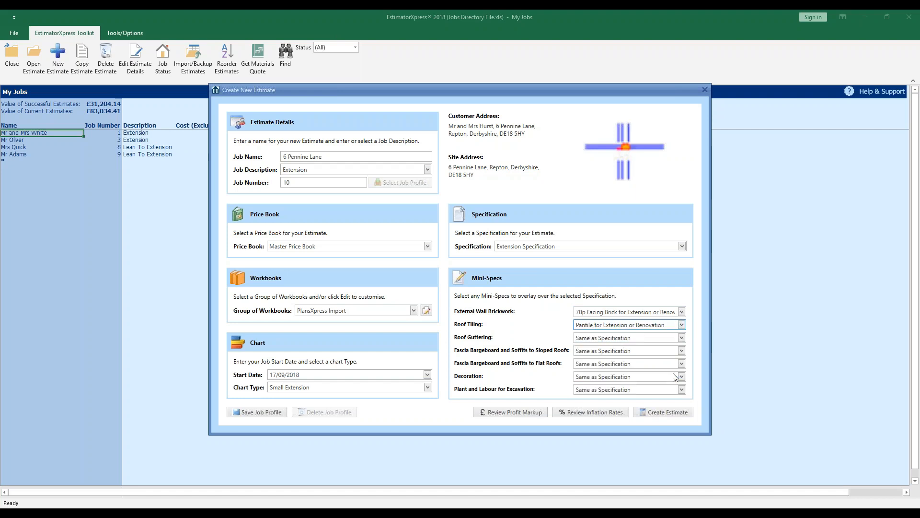
{"action": "left_click", "coordinate": [682, 338]}
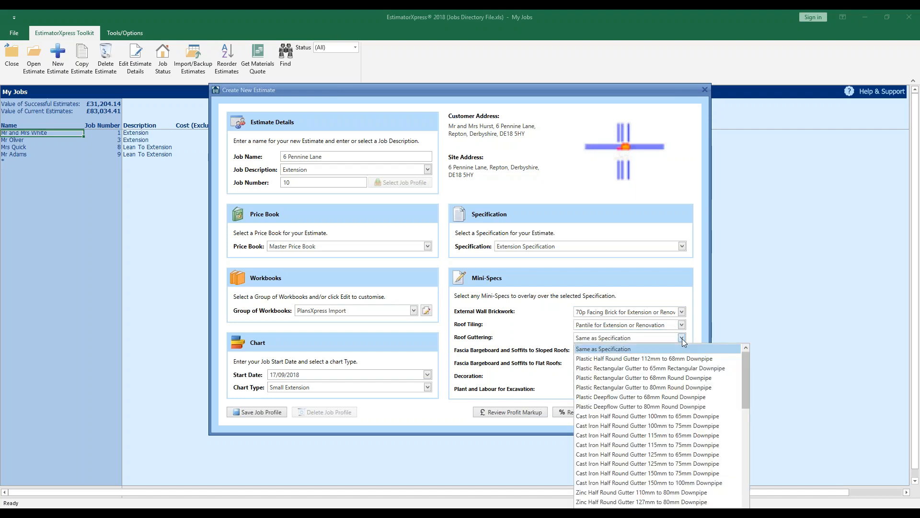
{"action": "left_click", "coordinate": [718, 358]}
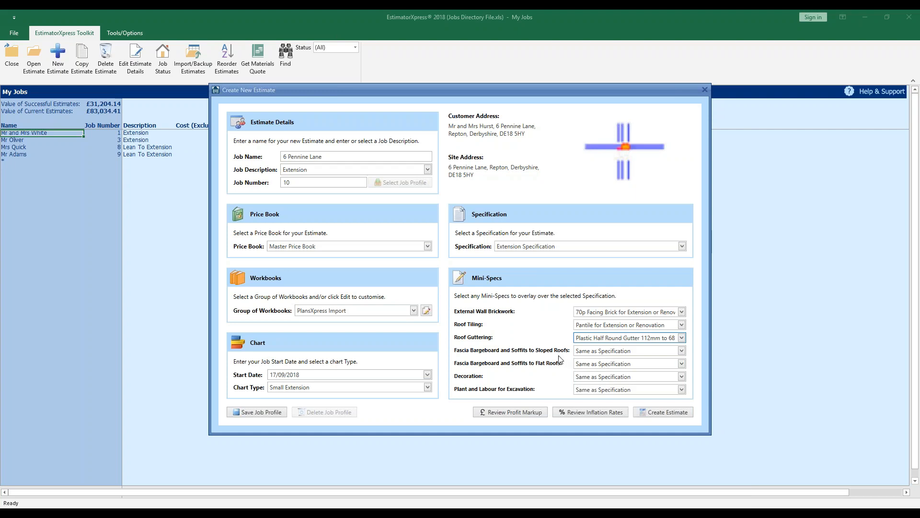
{"action": "left_click", "coordinate": [682, 352]}
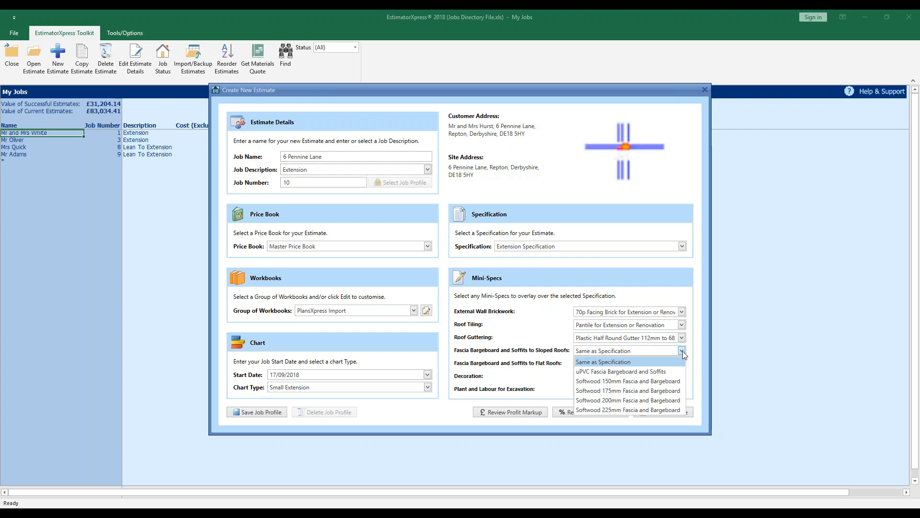
{"action": "left_click", "coordinate": [666, 373]}
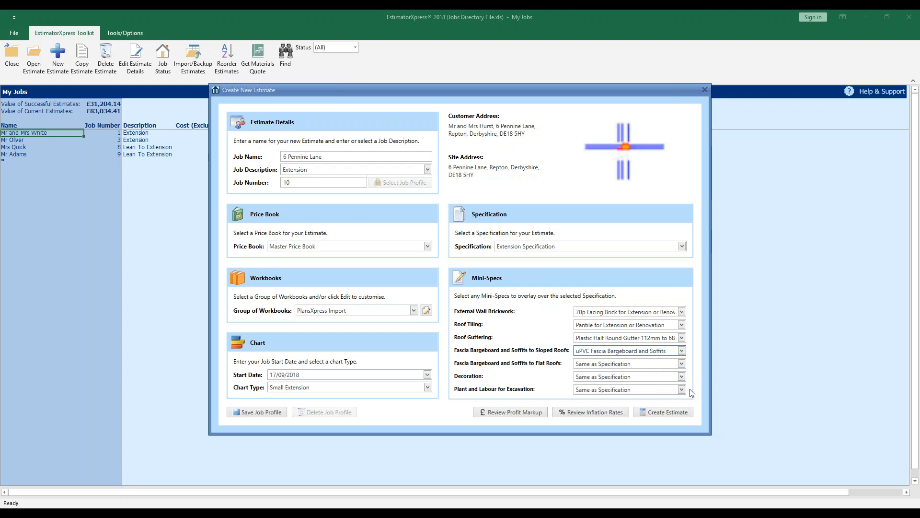
Check the profit markups, then view inflation rates of 5% with a 13-week delay
{"action": "left_click", "coordinate": [534, 415]}
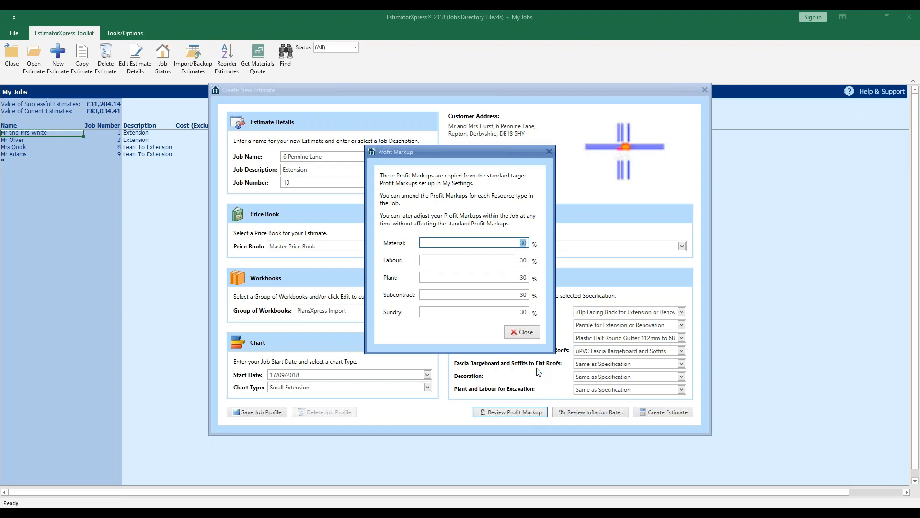
{"action": "left_click", "coordinate": [534, 337]}
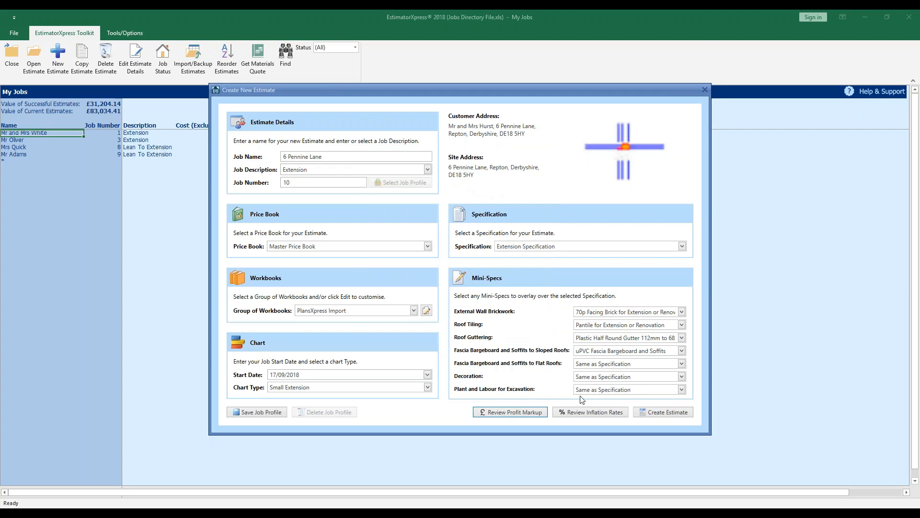
{"action": "left_click", "coordinate": [591, 412]}
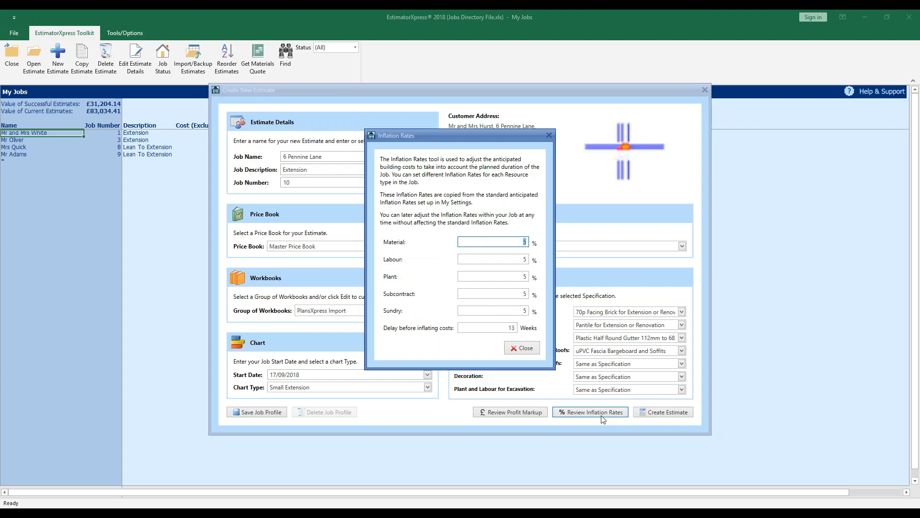
{"action": "left_click", "coordinate": [533, 350]}
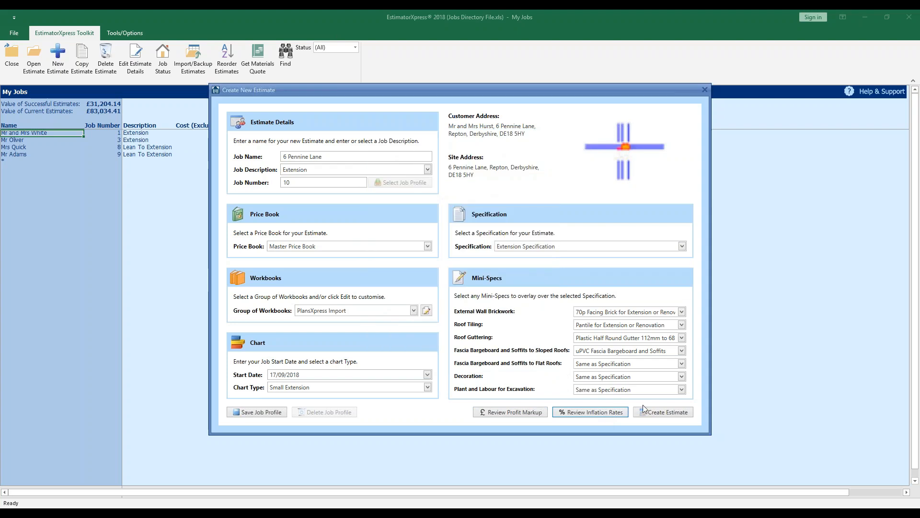
{"action": "left_click", "coordinate": [687, 417]}
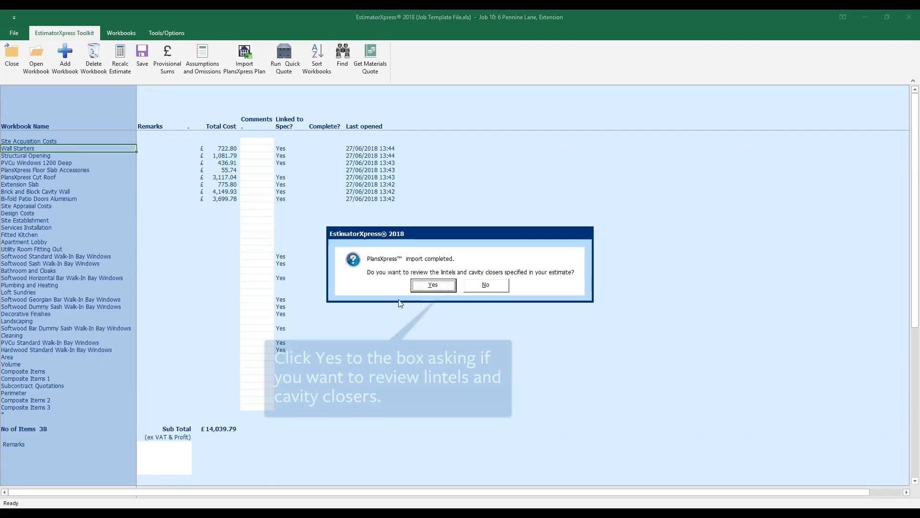
{"action": "left_click", "coordinate": [420, 287]}
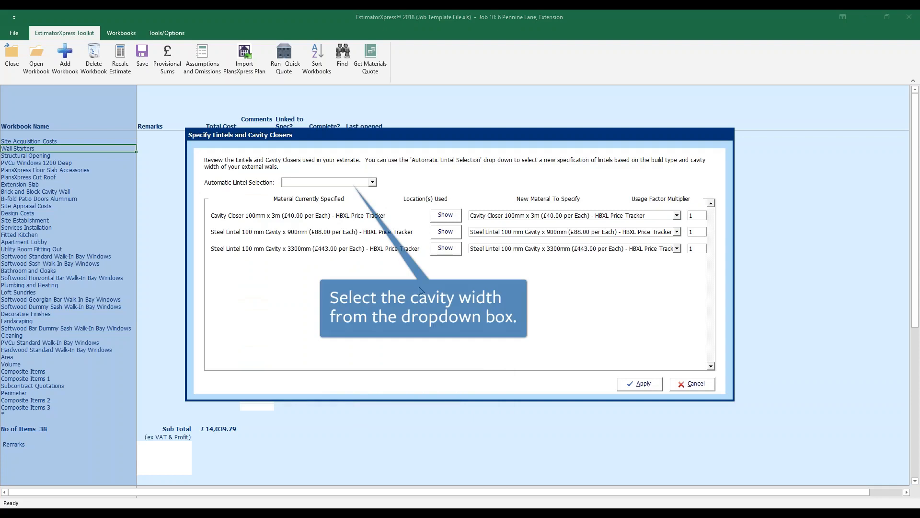
Set automatic lintel selection to Cavity Wall - 90-105mm and apply it
{"action": "left_click", "coordinate": [372, 183]}
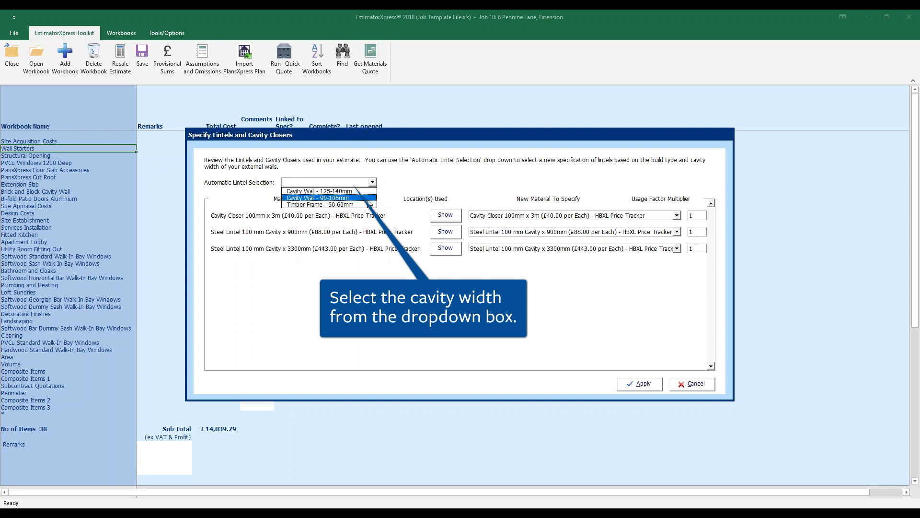
{"action": "left_click", "coordinate": [368, 200]}
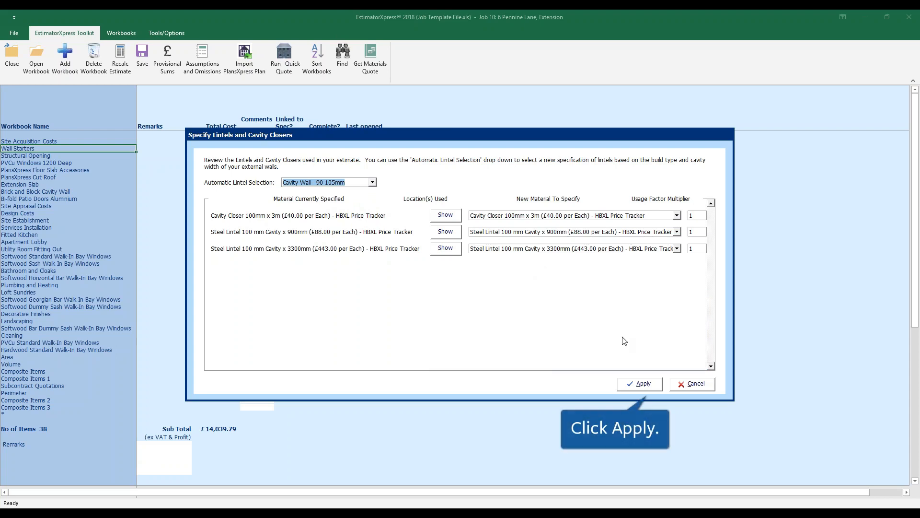
{"action": "left_click", "coordinate": [654, 386]}
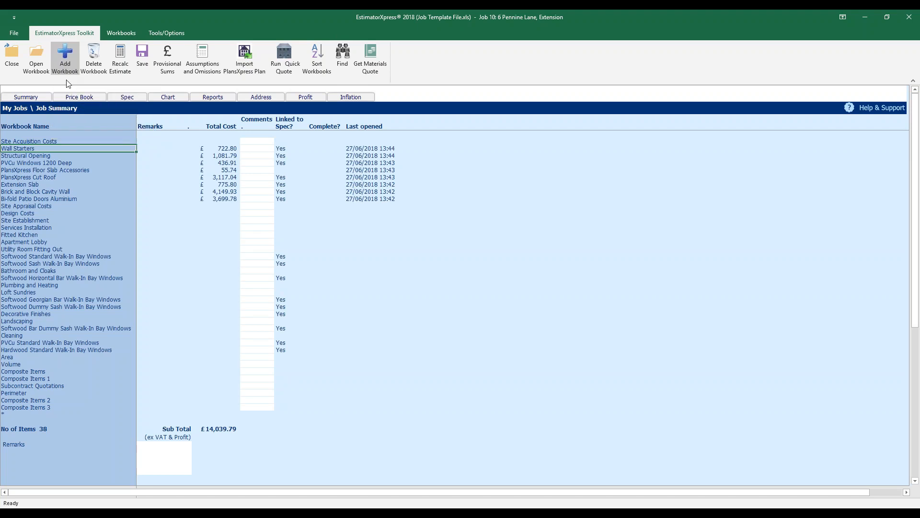
Start adding a workbook and filter the catalogue's workbook type to Doors
{"action": "left_click", "coordinate": [51, 141]}
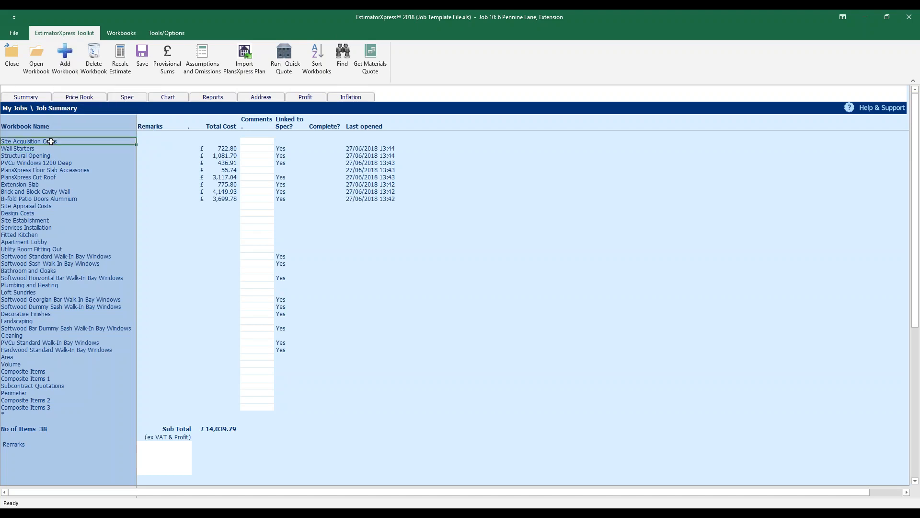
{"action": "left_click", "coordinate": [74, 69]}
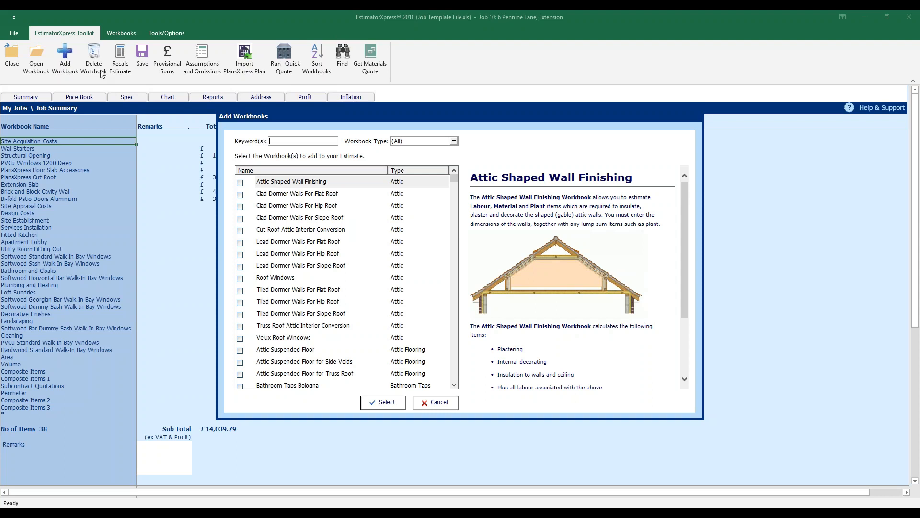
{"action": "left_click", "coordinate": [455, 143]}
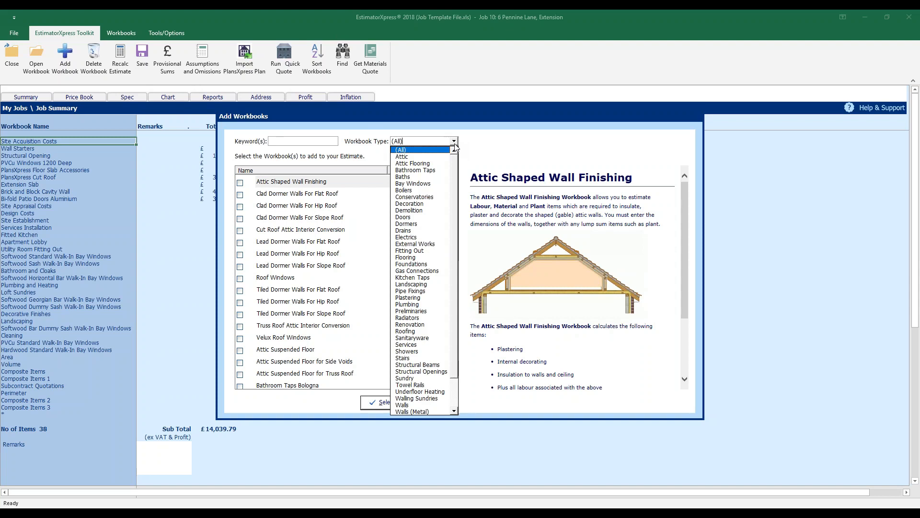
{"action": "left_click", "coordinate": [434, 216]}
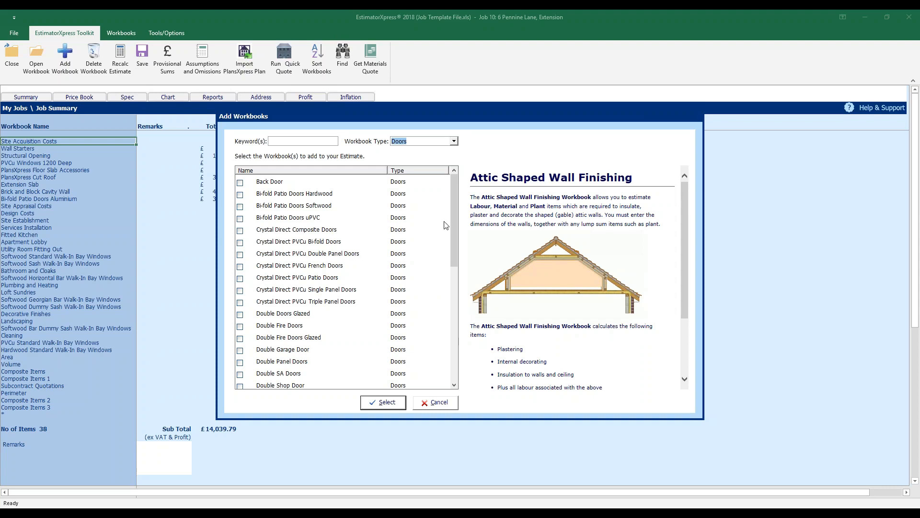
Reset the workbook type filter to (All) and search the keyword TRAVEL
{"action": "left_click", "coordinate": [453, 142]}
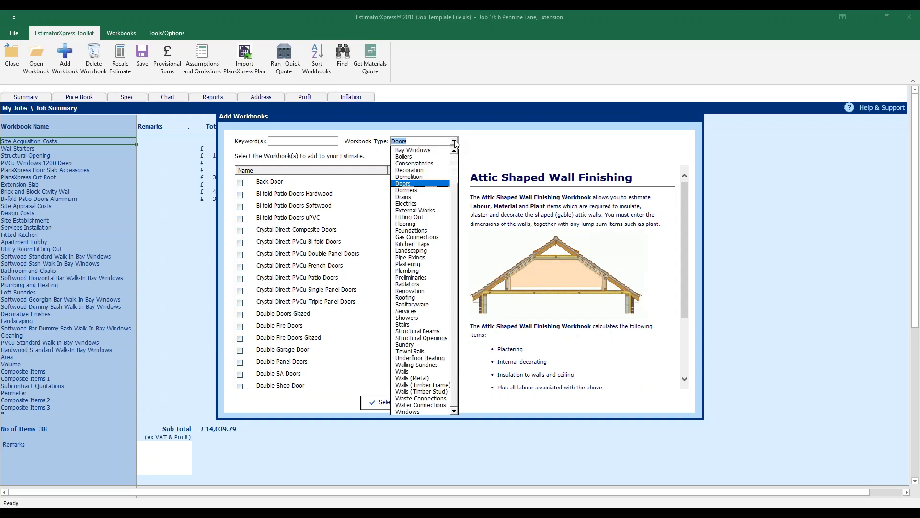
{"action": "left_click_drag", "start_coordinate": [454, 193], "coordinate": [458, 152]}
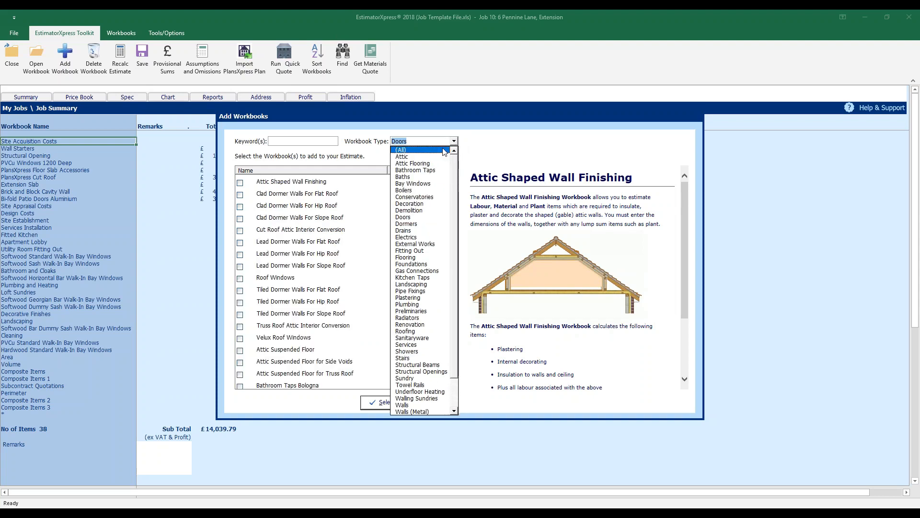
{"action": "left_click", "coordinate": [323, 141]}
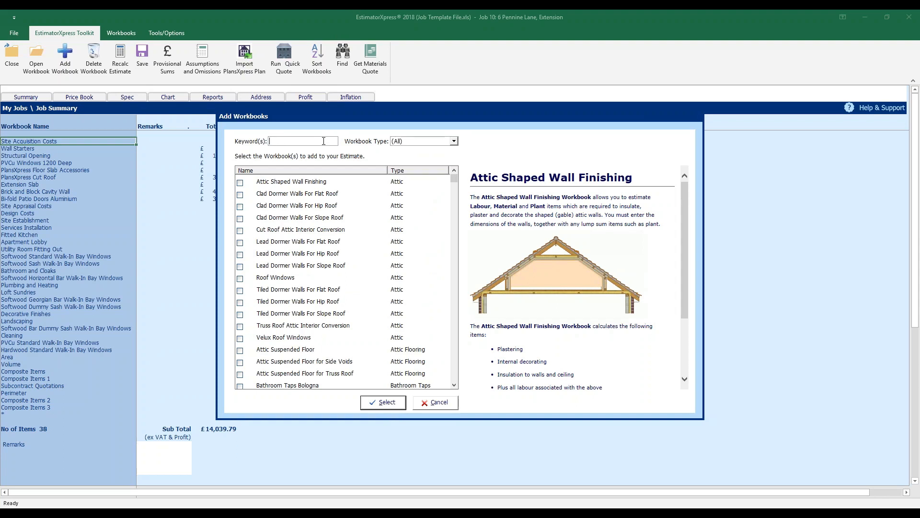
{"action": "type", "text": "TRAVEL"}
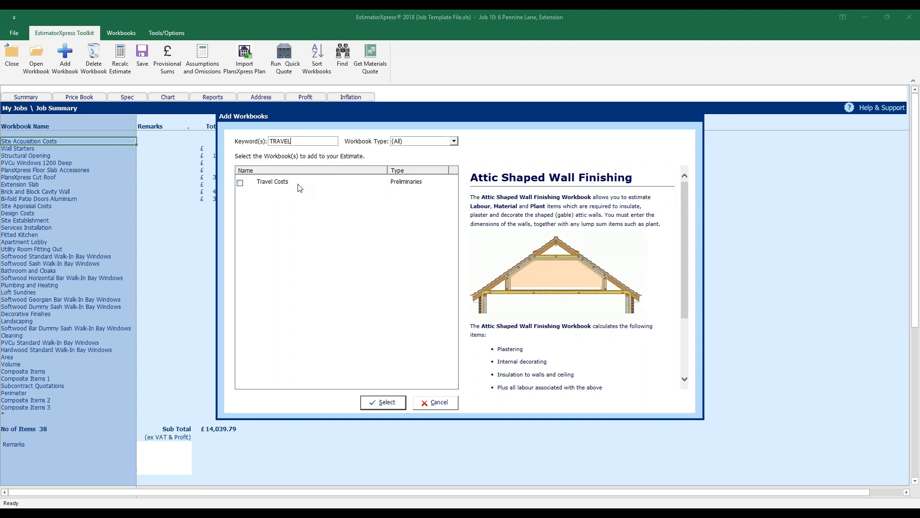
Tick Travel Costs, Sundry Plant and Planning and Design Costs via keyword searches, then add them
{"action": "left_click", "coordinate": [241, 183]}
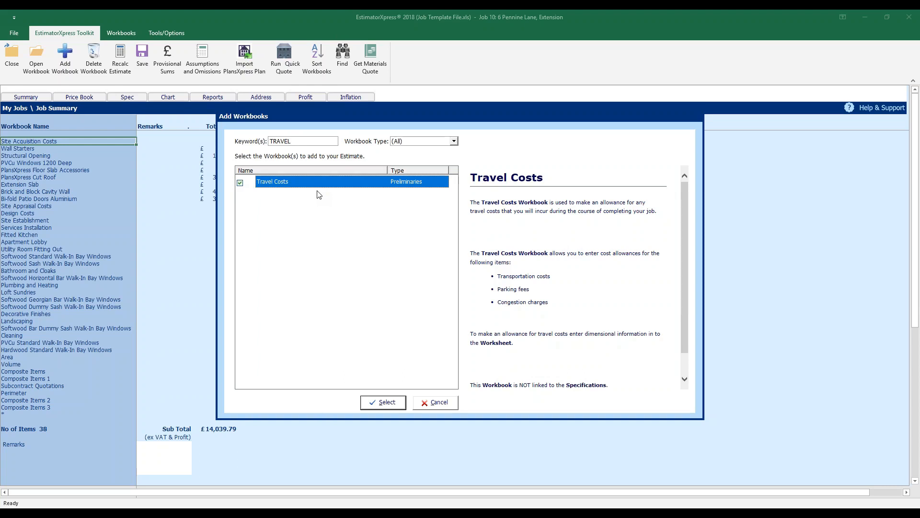
{"action": "left_click", "coordinate": [304, 141]}
{"action": "double_click", "coordinate": [305, 141]}
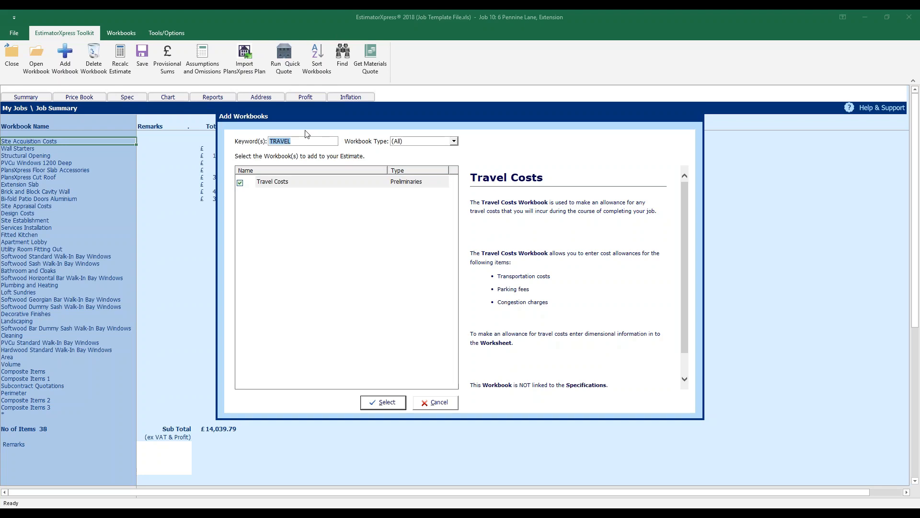
{"action": "type", "text": "sundry"}
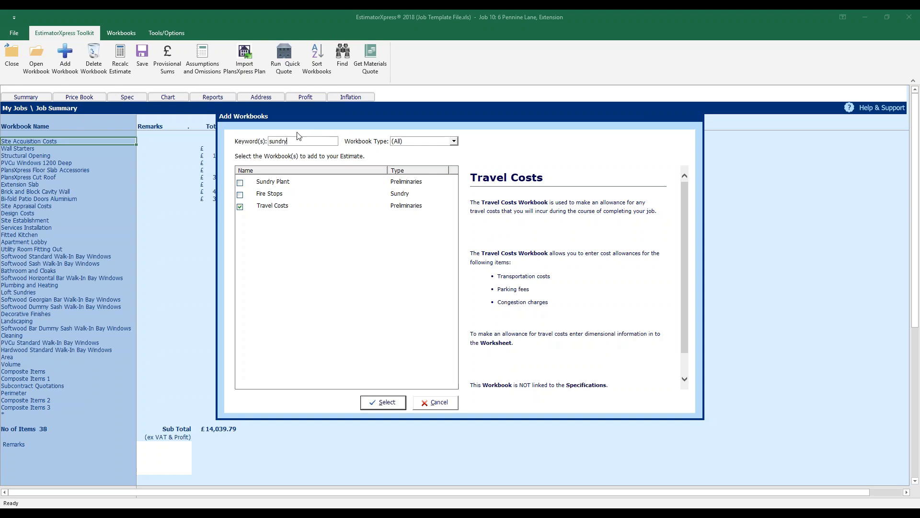
{"action": "left_click", "coordinate": [240, 182]}
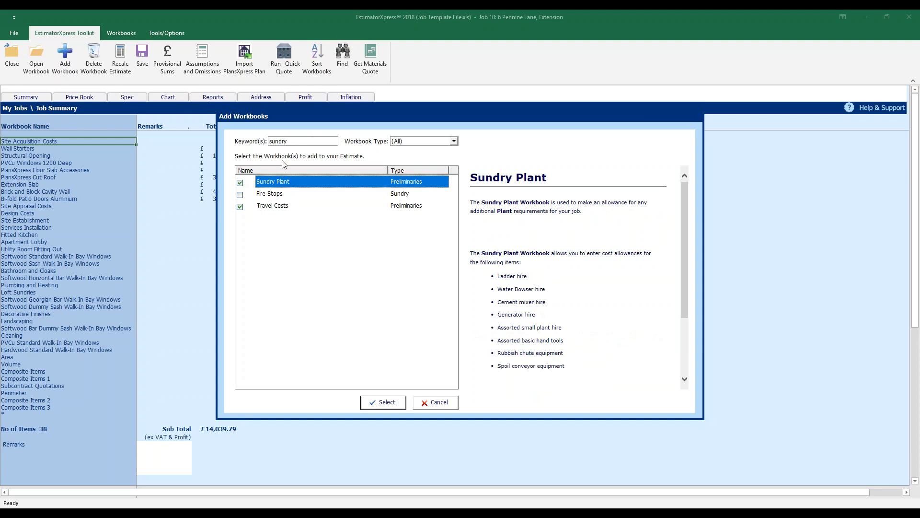
{"action": "left_click_drag", "start_coordinate": [303, 142], "coordinate": [267, 141]}
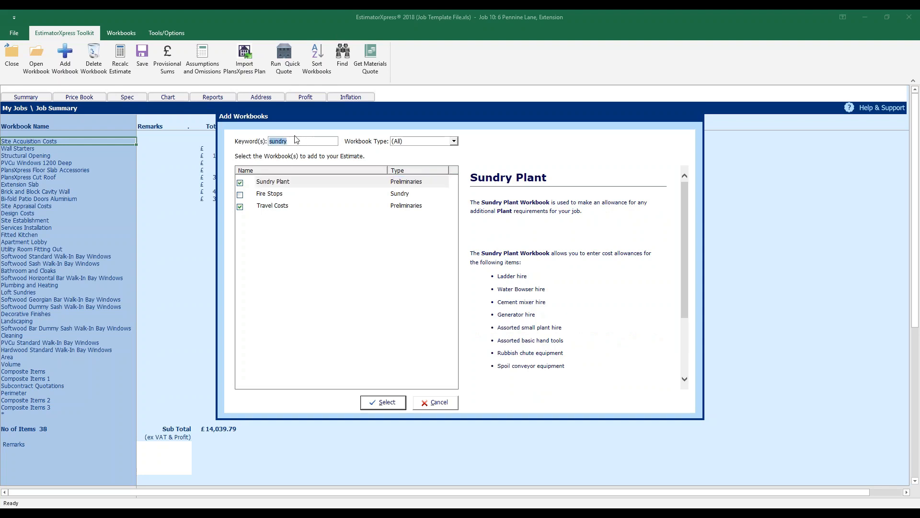
{"action": "type", "text": "planning"}
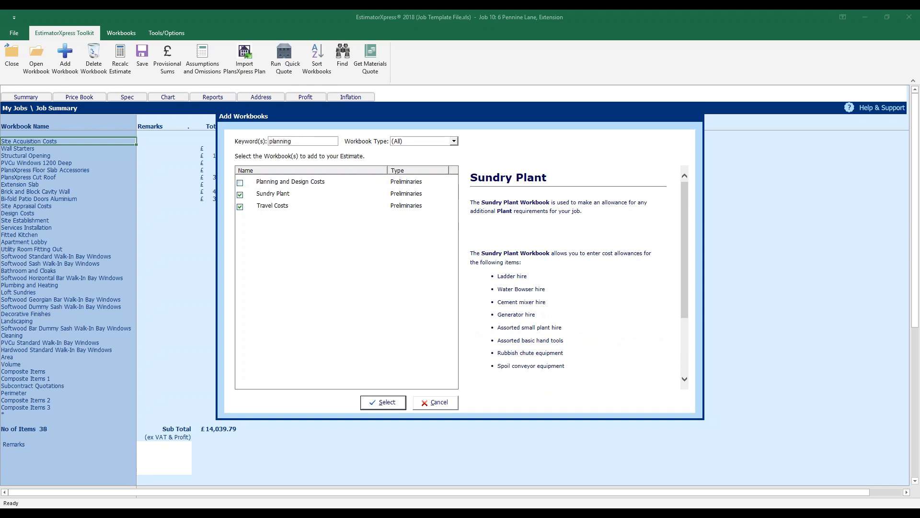
{"action": "left_click", "coordinate": [240, 182]}
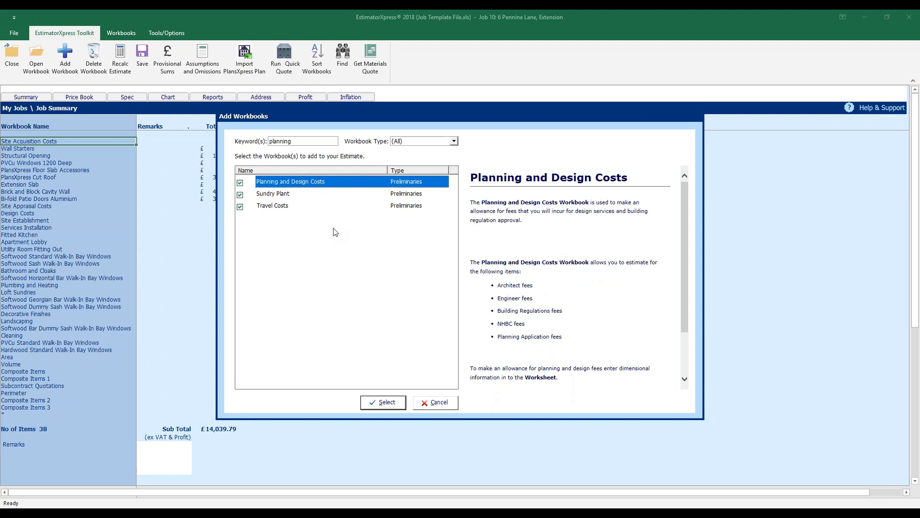
{"action": "left_click", "coordinate": [399, 403]}
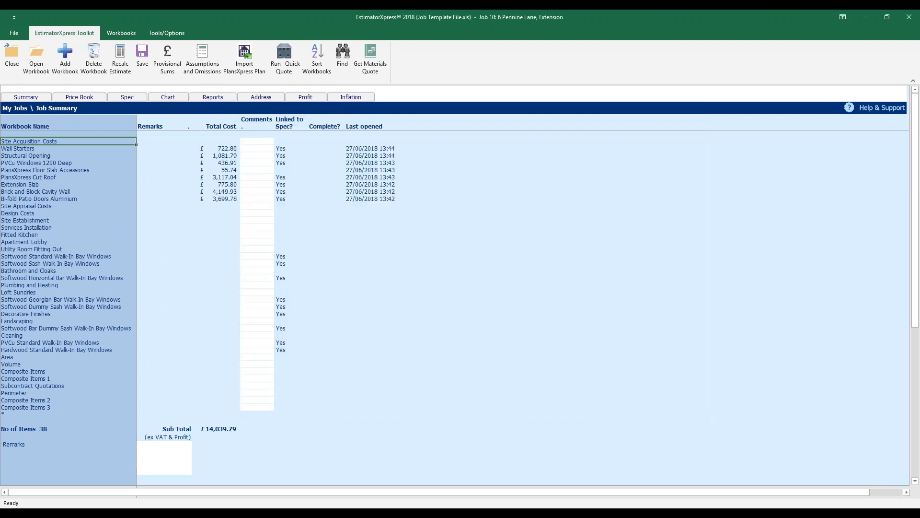
Select the Planning and Design Costs, Sundry Plant and Travel Costs rows together
{"action": "left_click_drag", "start_coordinate": [42, 141], "coordinate": [39, 155]}
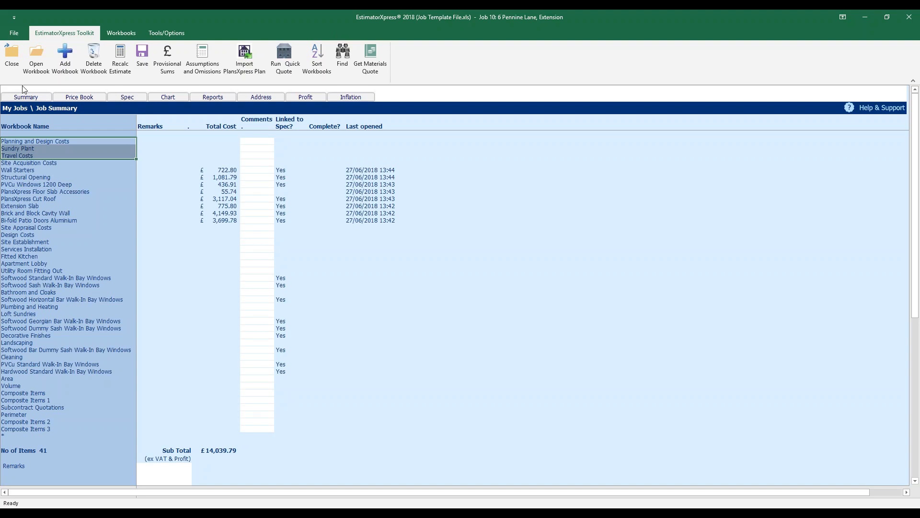
Open the Material section of the price book
{"action": "left_click", "coordinate": [93, 101]}
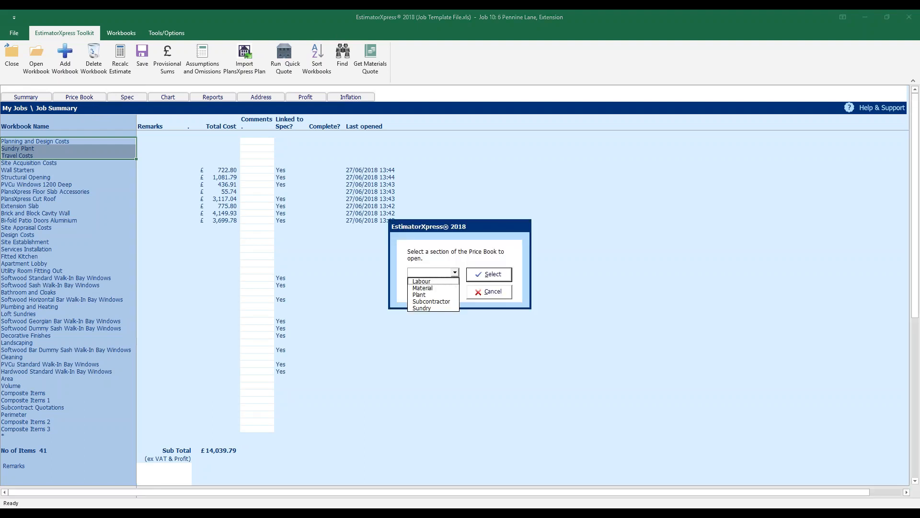
{"action": "left_click", "coordinate": [438, 288]}
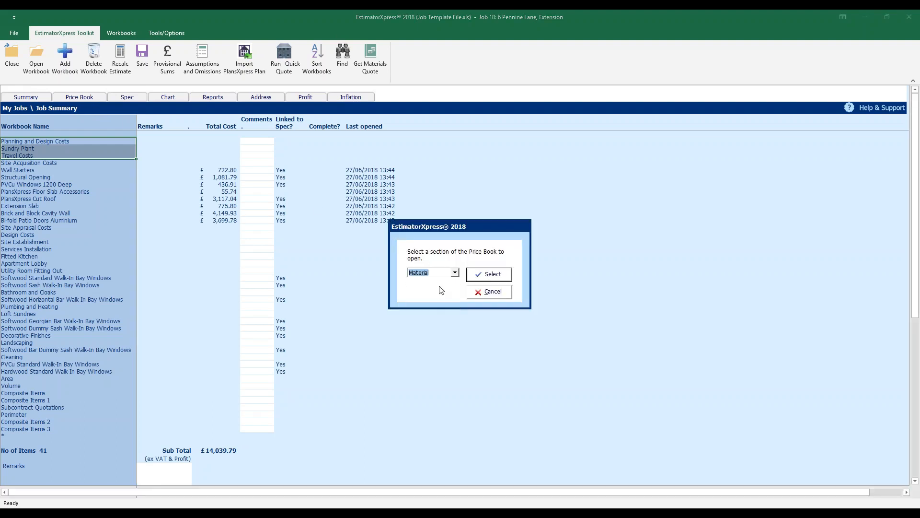
{"action": "left_click", "coordinate": [497, 276]}
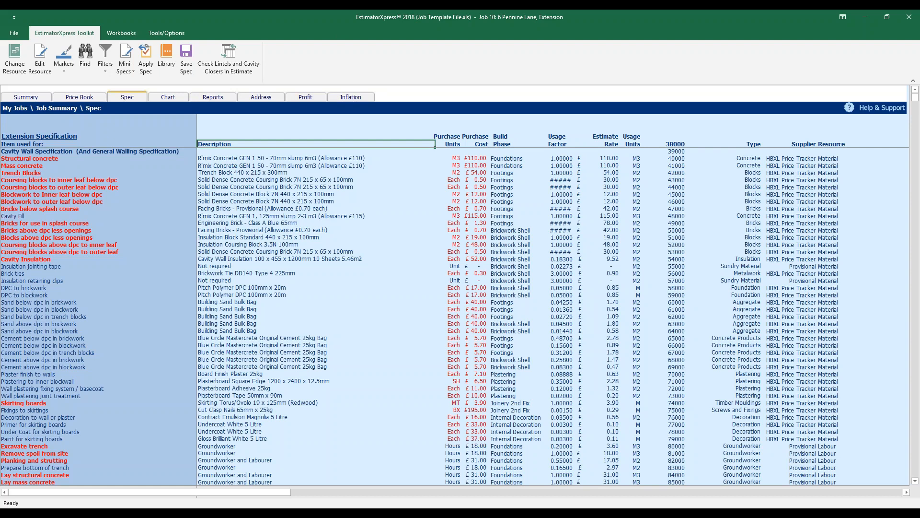
Run Check Lintels and Cavity Closers in Estimate from the mini-specification options
{"action": "left_click", "coordinate": [130, 75]}
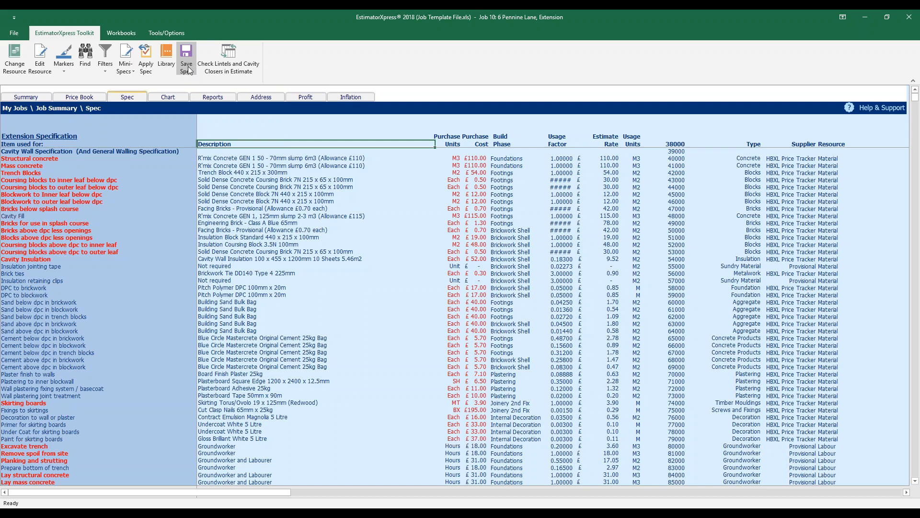
{"action": "left_click", "coordinate": [254, 70]}
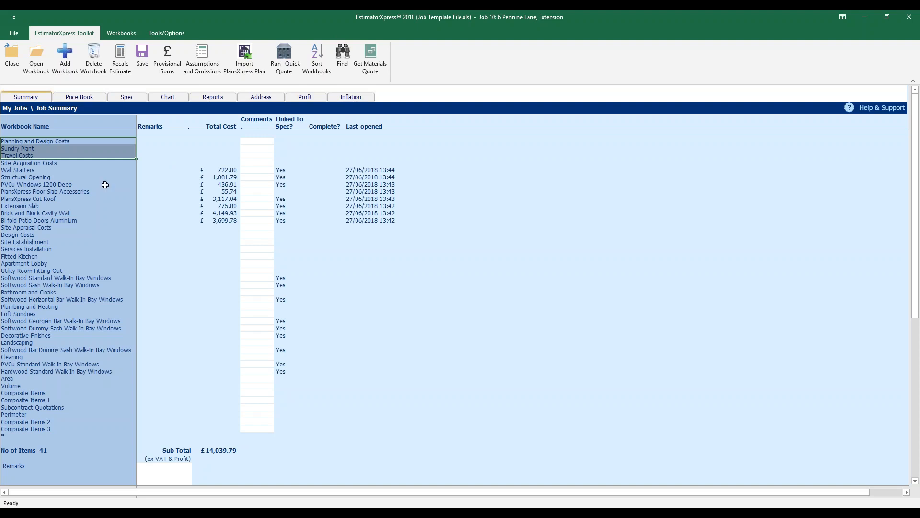
Open the Brick and Block Cavity Wall workbook and select its 2-External Walls worksheet
{"action": "left_click", "coordinate": [69, 213]}
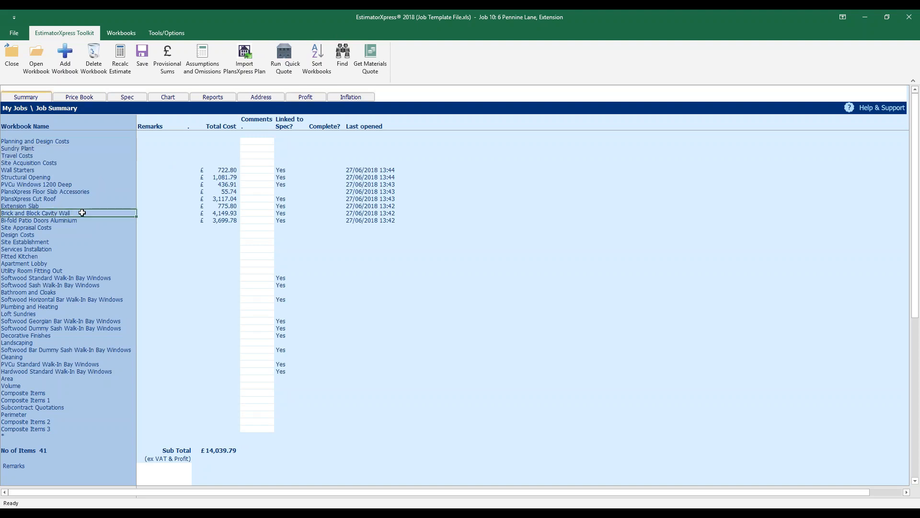
{"action": "left_click", "coordinate": [36, 58]}
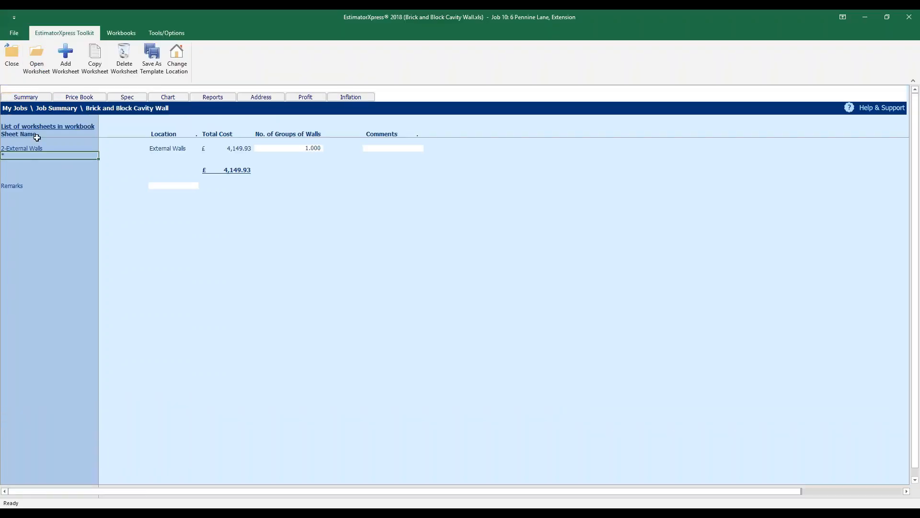
{"action": "left_click", "coordinate": [36, 146]}
Open the 2-External Walls worksheet showing wall areas of 4.865, 4.904 and 6.287 m²
{"action": "left_click", "coordinate": [37, 58]}
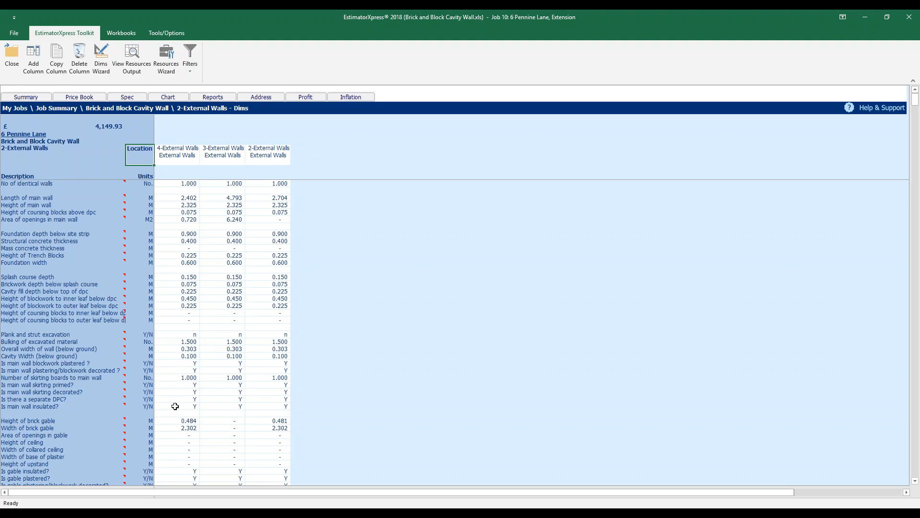
{"action": "scroll", "coordinate": [175, 406], "scroll_direction": "down", "scroll_amount": 9}
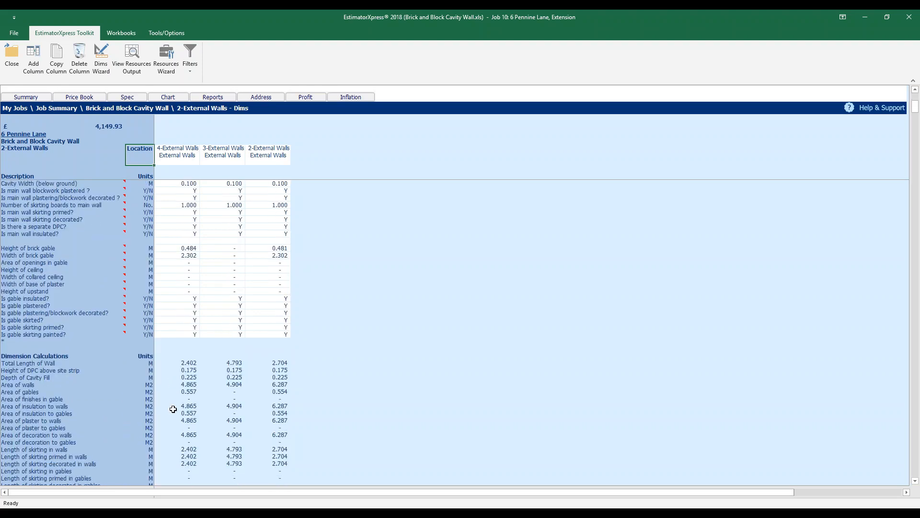
Check the 4.865 wall area and the gable area, then view the £4,149.93 External Walls resources
{"action": "left_click", "coordinate": [180, 365]}
{"action": "key", "text": "Down"}
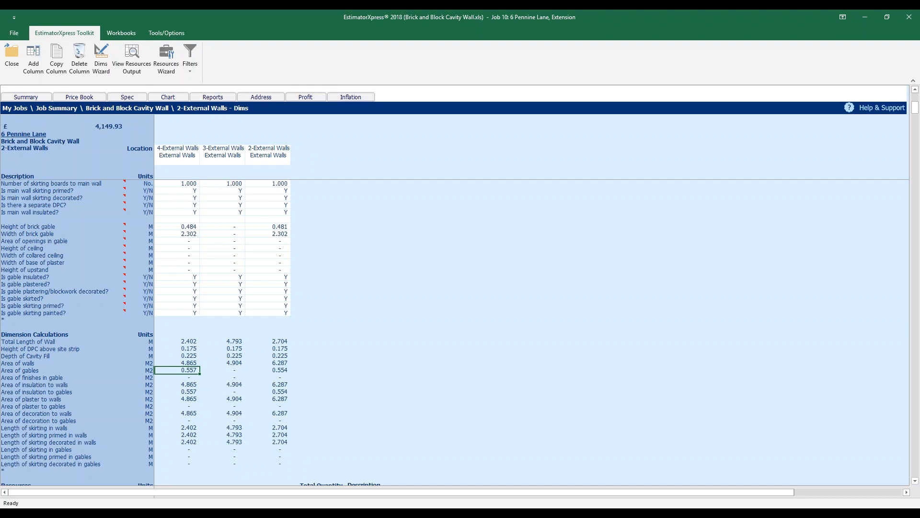
{"action": "scroll", "coordinate": [192, 336], "scroll_direction": "up", "scroll_amount": 9}
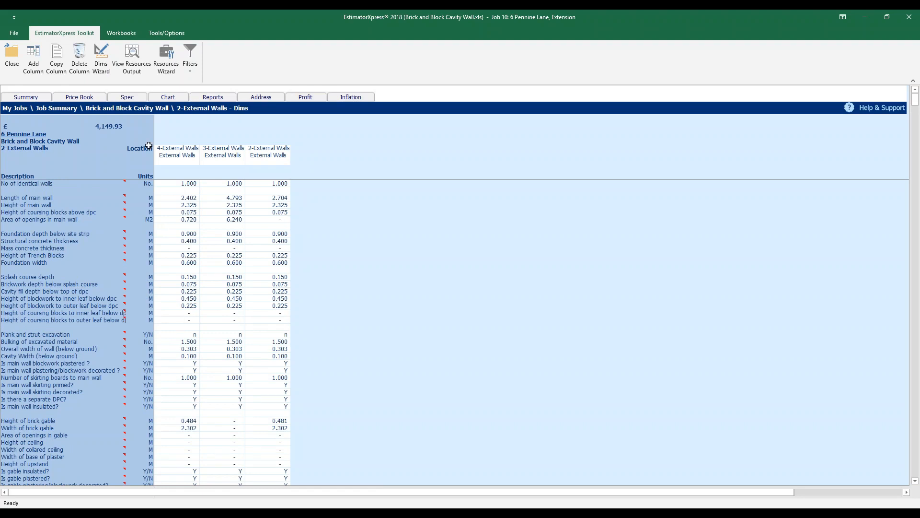
{"action": "left_click", "coordinate": [137, 68]}
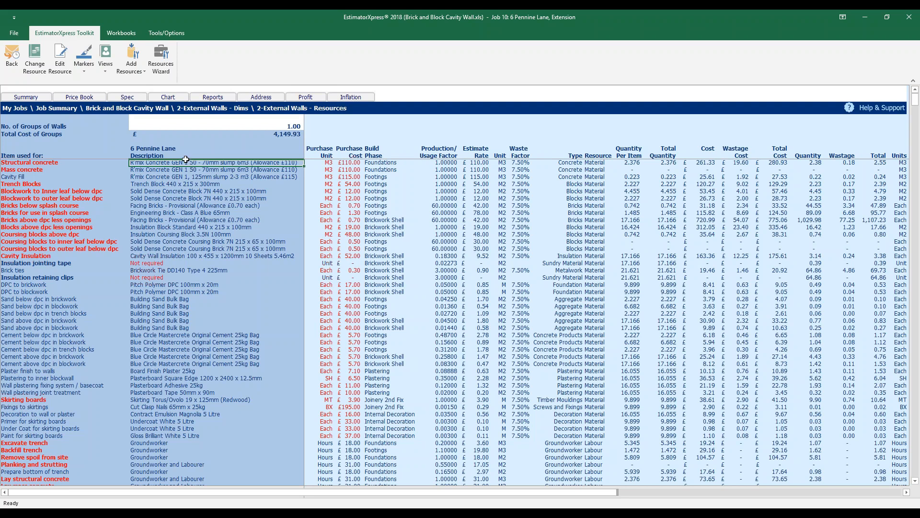
{"action": "left_click", "coordinate": [138, 219]}
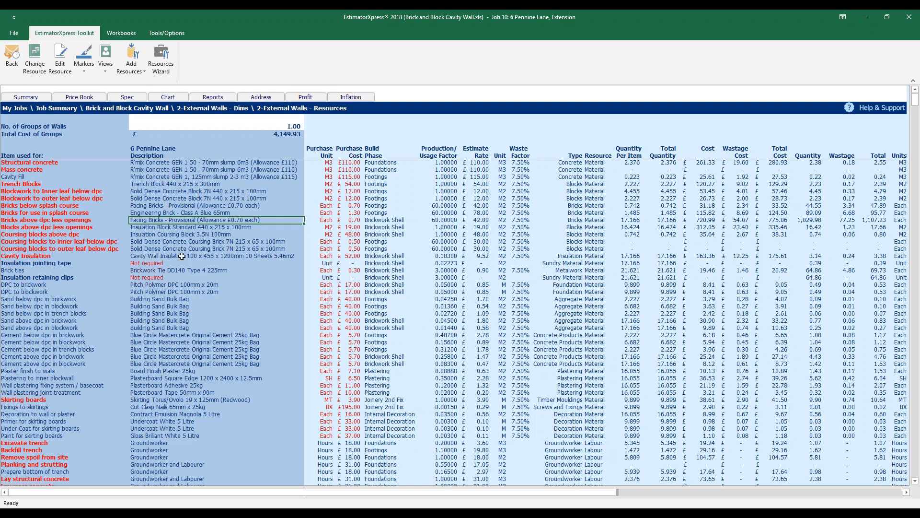
Review the wall's materials and labour down to the totals, then return to the dimensions sheet
{"action": "scroll", "coordinate": [182, 258], "scroll_direction": "down", "scroll_amount": 5}
{"action": "scroll", "coordinate": [183, 261], "scroll_direction": "down", "scroll_amount": 8}
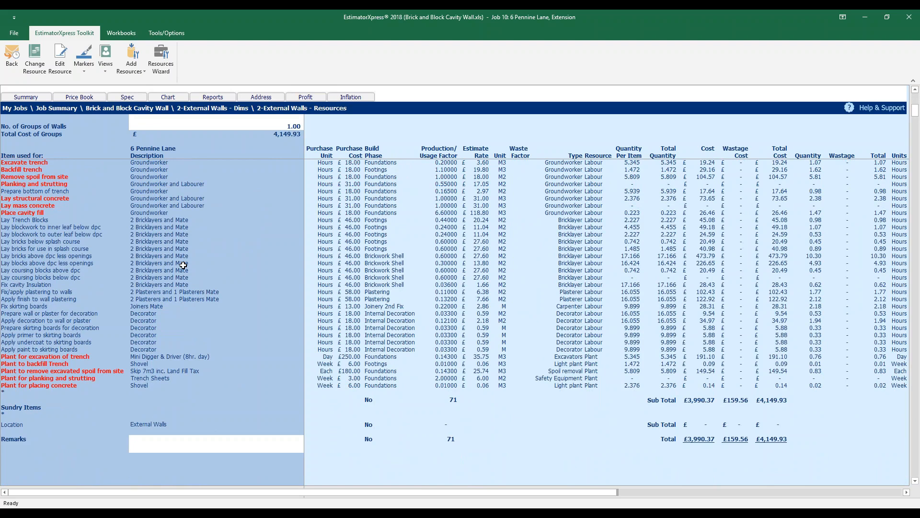
{"action": "scroll", "coordinate": [183, 265], "scroll_direction": "up", "scroll_amount": 13}
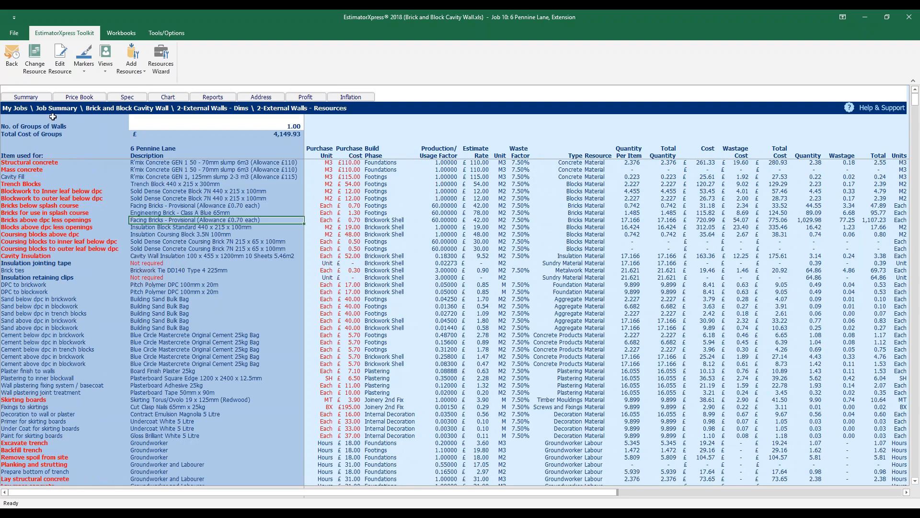
{"action": "left_click", "coordinate": [11, 57]}
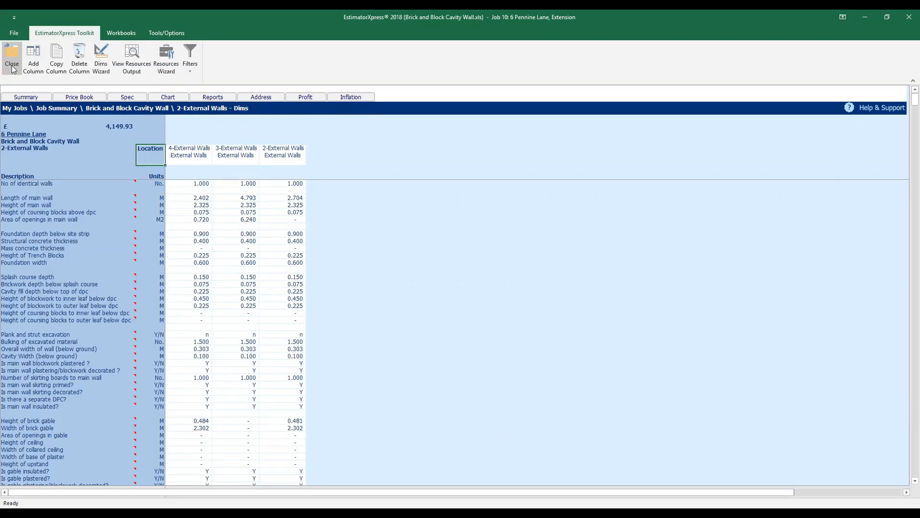
Close the Brick and Block Cavity Wall workbook as complete, then clear its Completed flag
{"action": "left_click", "coordinate": [12, 65]}
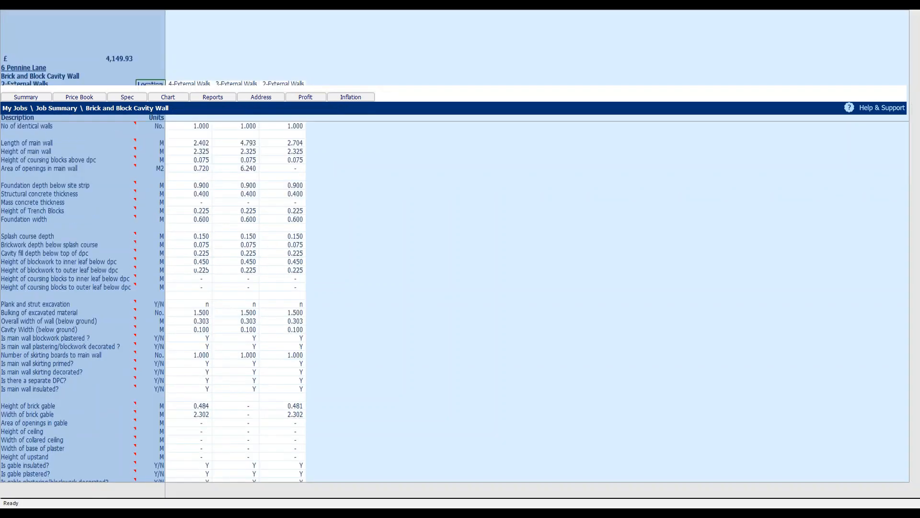
{"action": "left_click", "coordinate": [12, 58]}
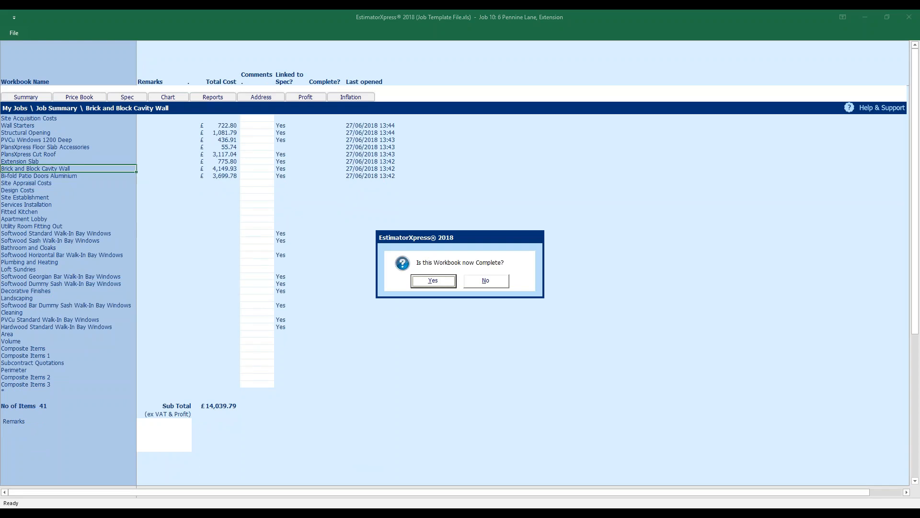
{"action": "left_click", "coordinate": [434, 282]}
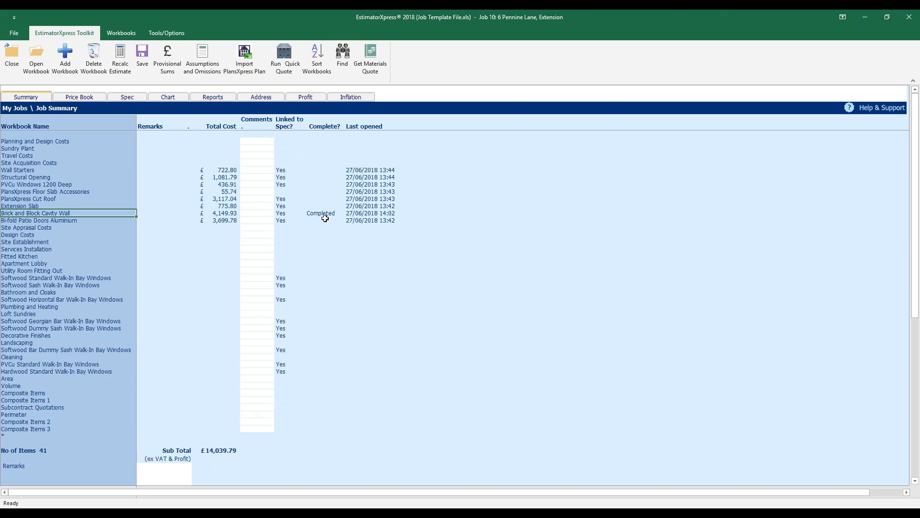
{"action": "right_click", "coordinate": [87, 212]}
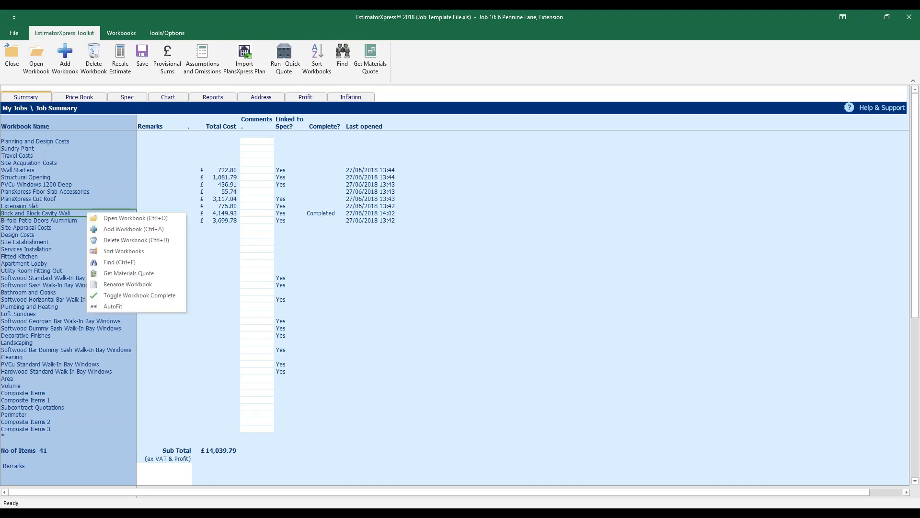
{"action": "left_click", "coordinate": [180, 296]}
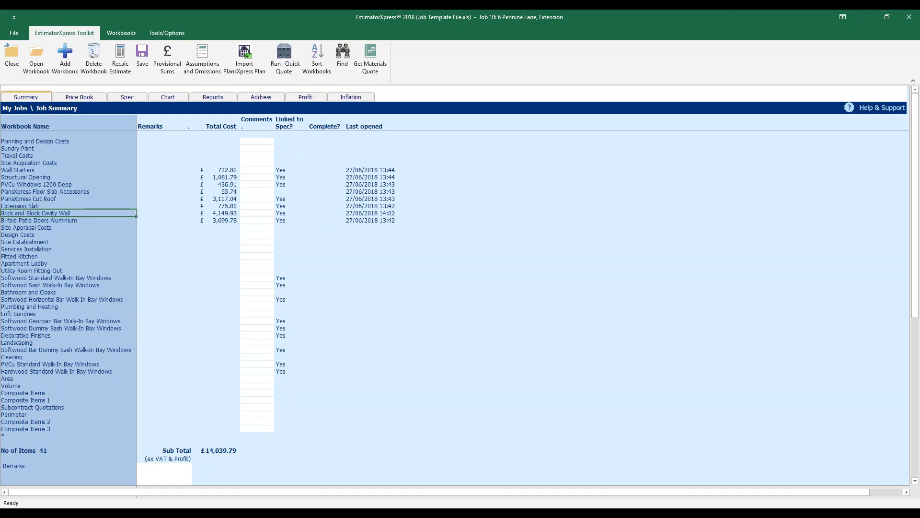
Open the PlansXpress Cut Roof workbook, listing 5-Vaulted Ceiling and 1-Main Roof (£3,117.04)
{"action": "left_click", "coordinate": [249, 211]}
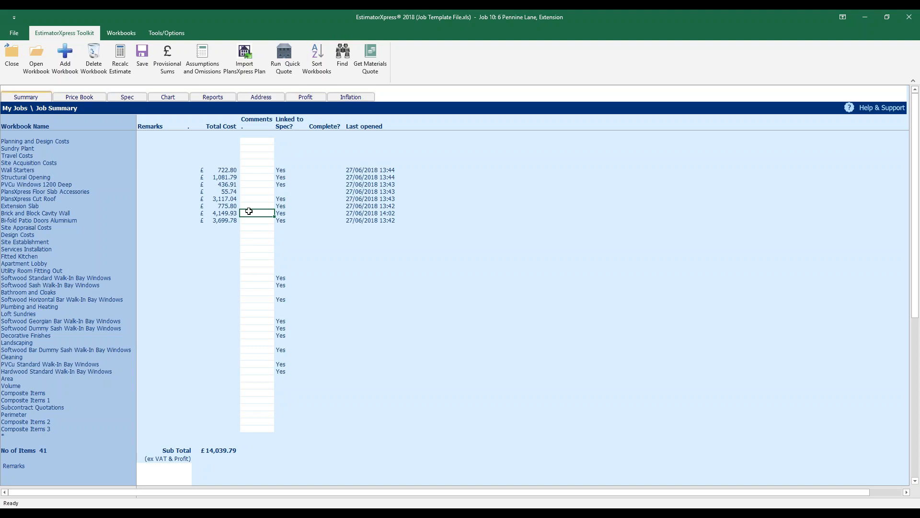
{"action": "left_click", "coordinate": [67, 198]}
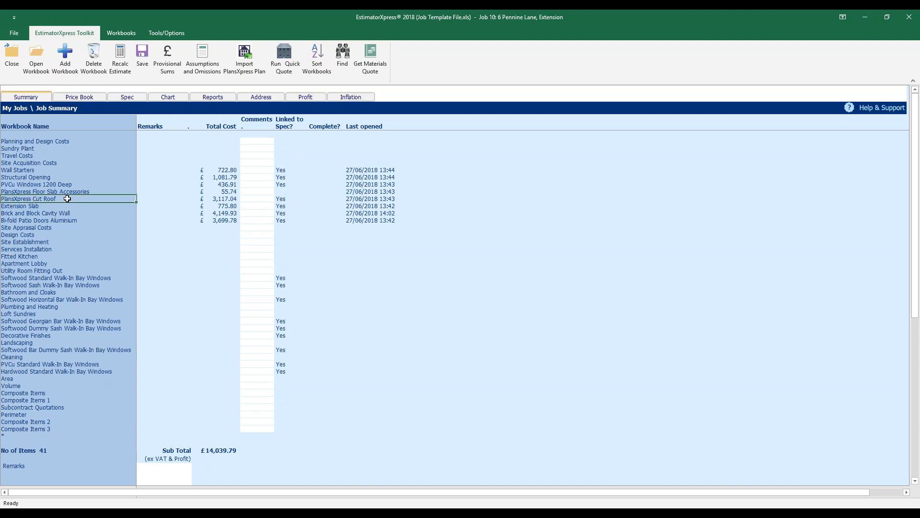
{"action": "right_click", "coordinate": [67, 199]}
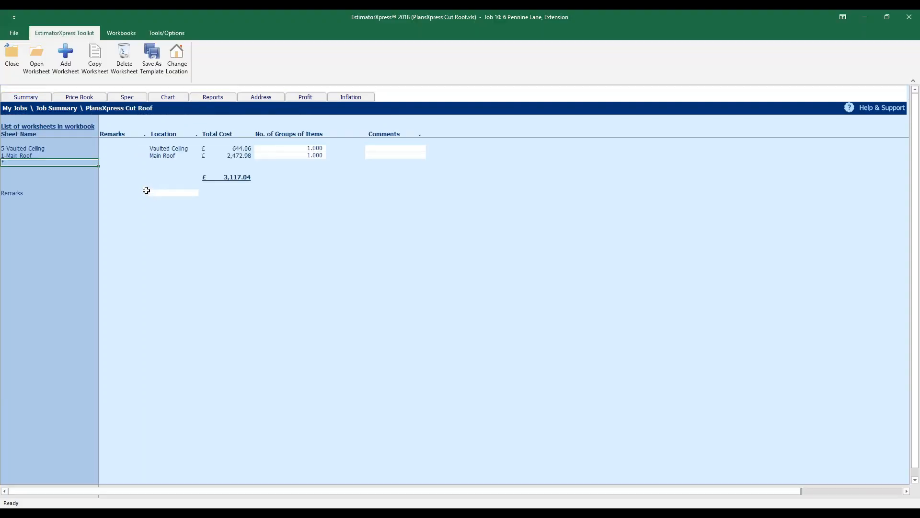
Open the 1-Main Roof worksheet and autofit the location column for 'Typical 30 Degree Cut Roof'
{"action": "left_click", "coordinate": [75, 149]}
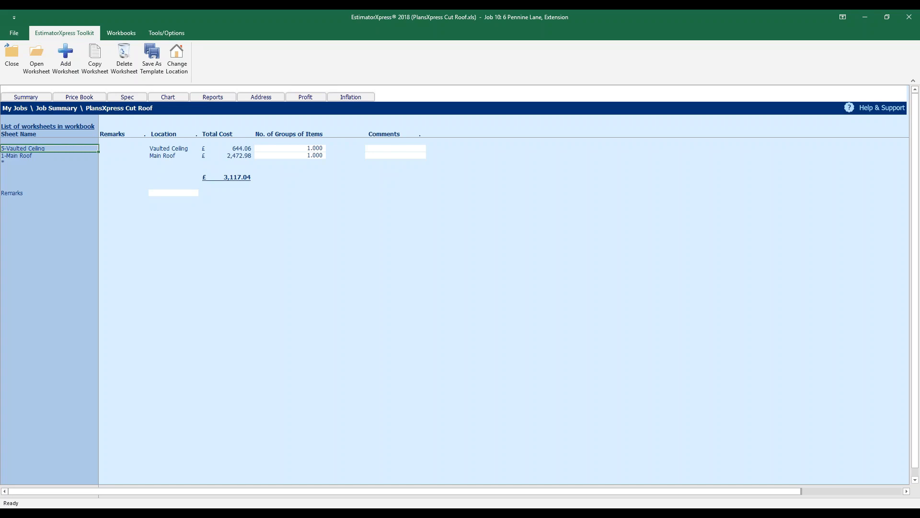
{"action": "left_click", "coordinate": [69, 156]}
{"action": "left_click", "coordinate": [35, 67]}
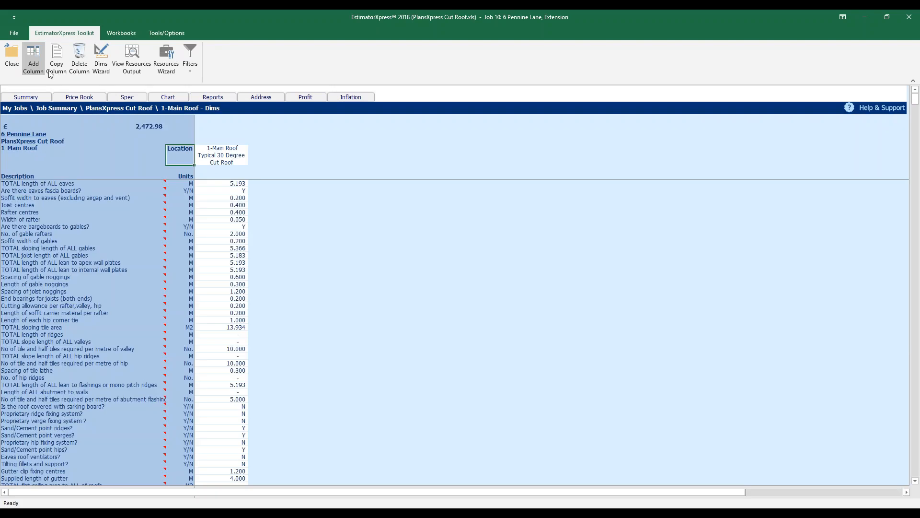
{"action": "left_click", "coordinate": [220, 158]}
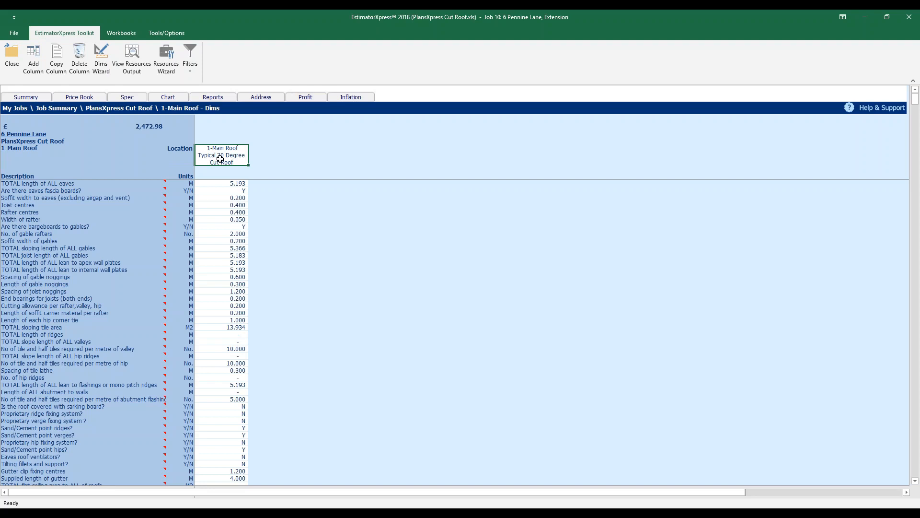
{"action": "double_click", "coordinate": [221, 156]}
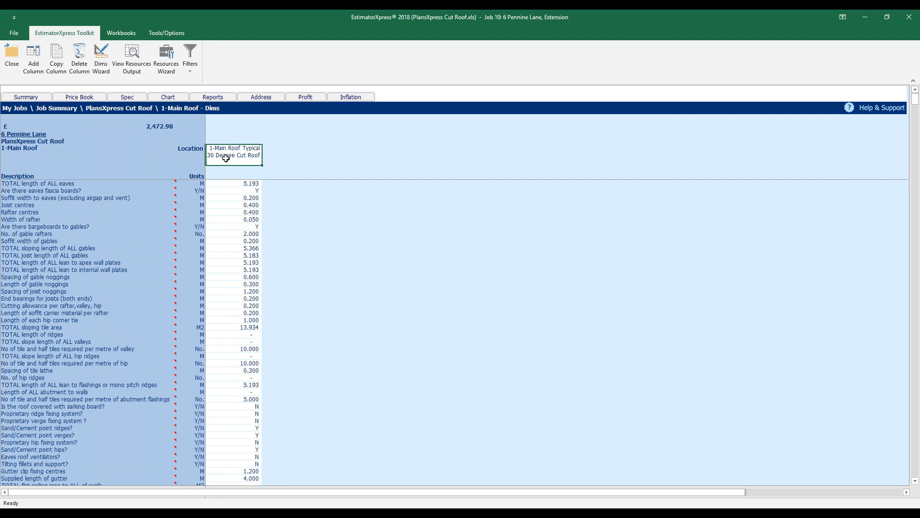
{"action": "left_click", "coordinate": [102, 61]}
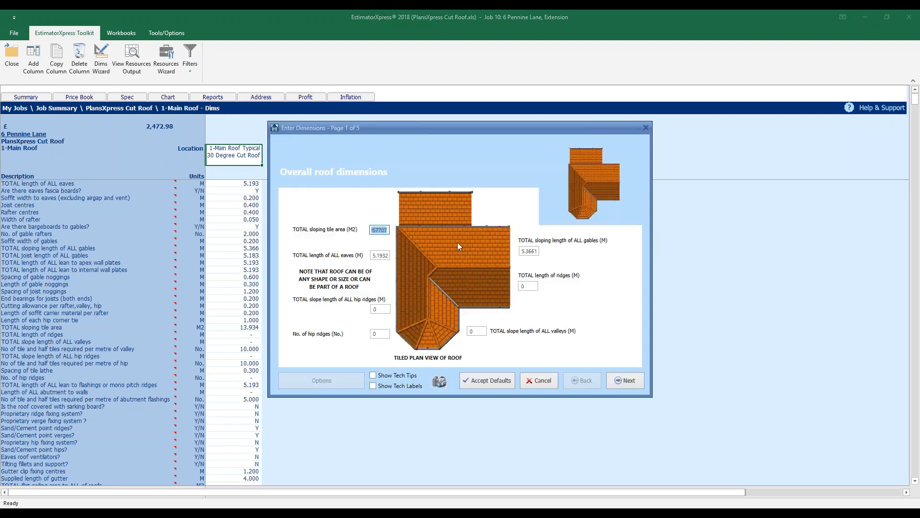
{"action": "left_click", "coordinate": [619, 378]}
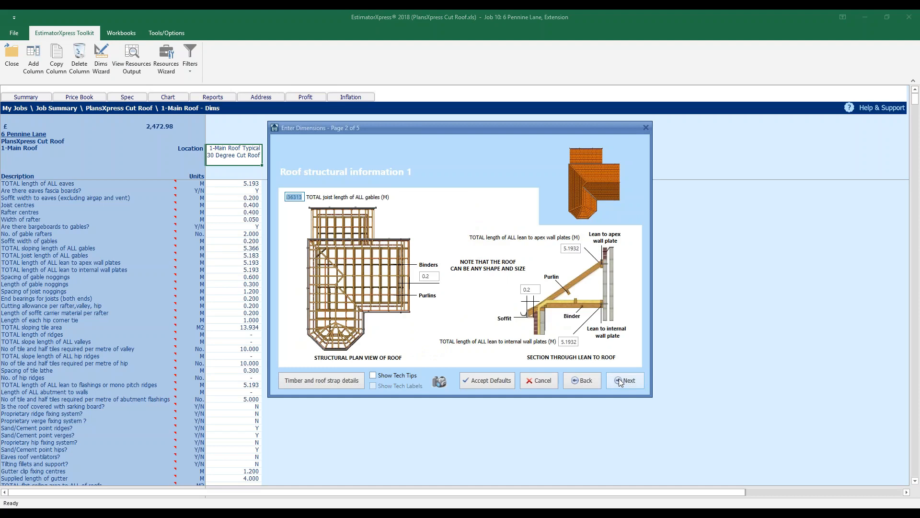
{"action": "left_click", "coordinate": [620, 381]}
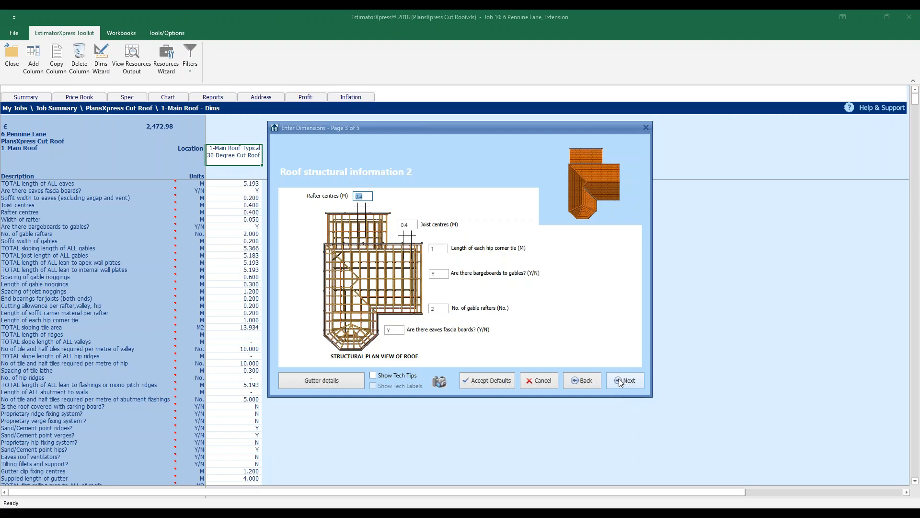
{"action": "left_click", "coordinate": [534, 385]}
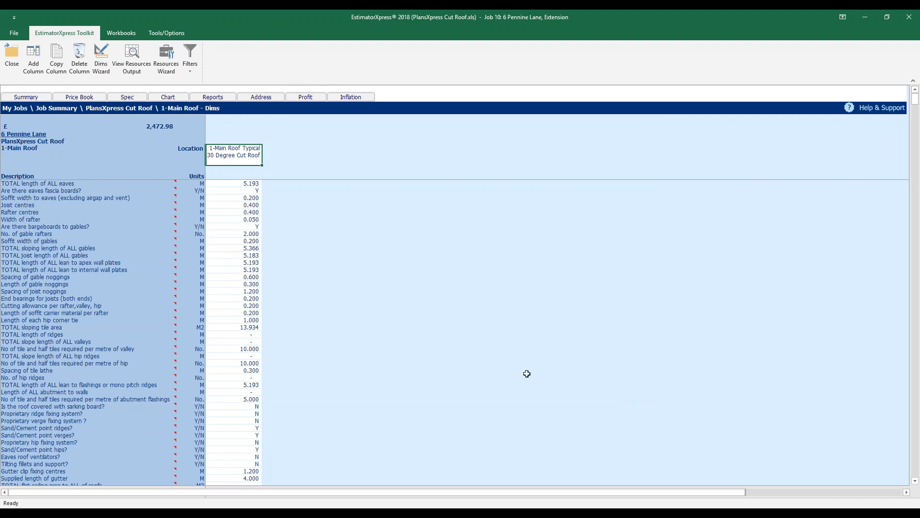
{"action": "left_click", "coordinate": [134, 70]}
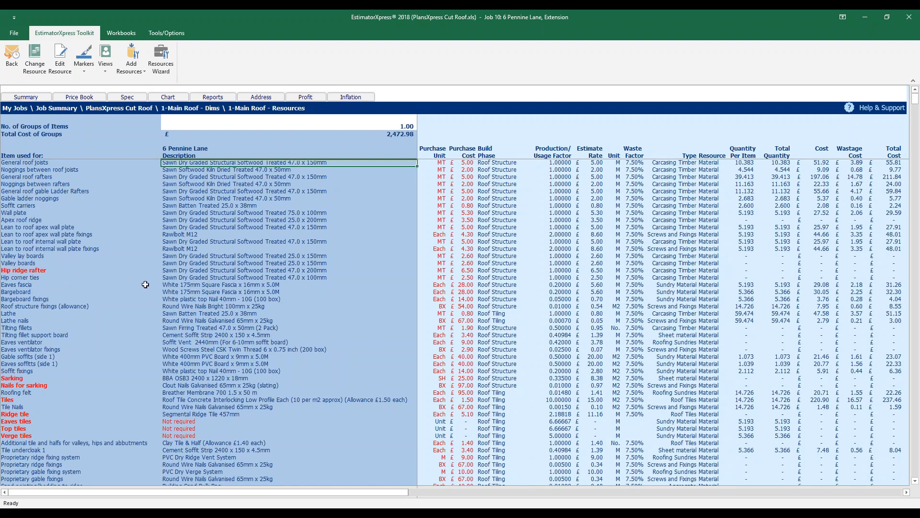
Select the Eaves fascia, Bargeboard and £237.46 roof tiles resource descriptions
{"action": "left_click_drag", "start_coordinate": [187, 284], "coordinate": [331, 295]}
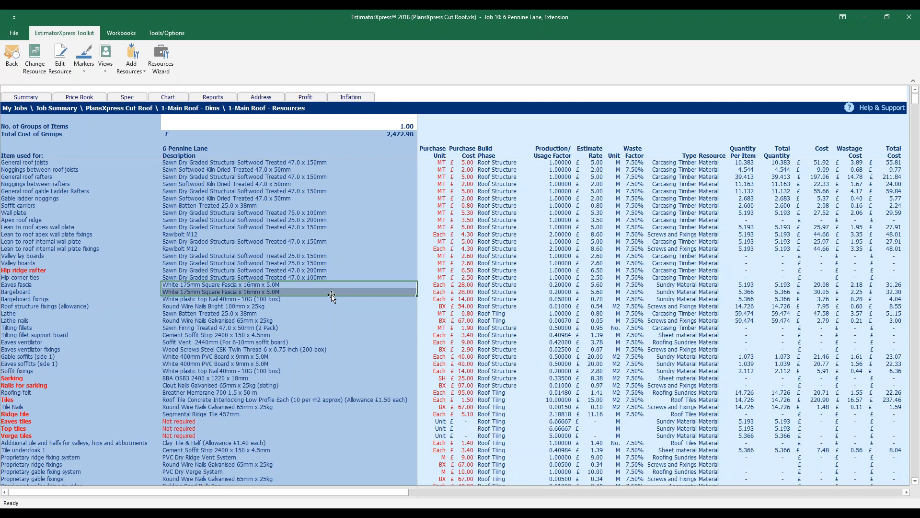
{"action": "left_click", "coordinate": [70, 398]}
{"action": "left_click", "coordinate": [216, 402]}
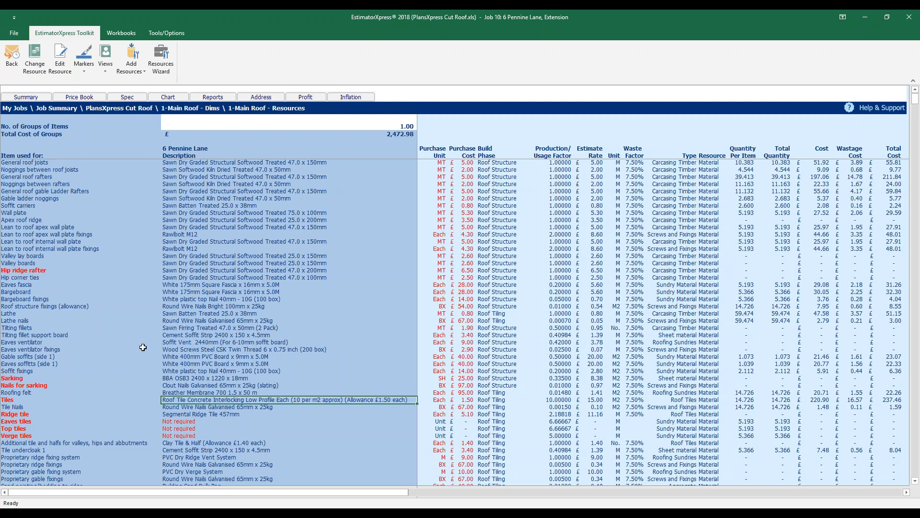
Review the Gutter resource line on the Cut Roof sheet, then go back to the Job Summary
{"action": "scroll", "coordinate": [143, 347], "scroll_direction": "down", "scroll_amount": 10}
{"action": "left_click", "coordinate": [40, 401]}
{"action": "left_click", "coordinate": [247, 401]}
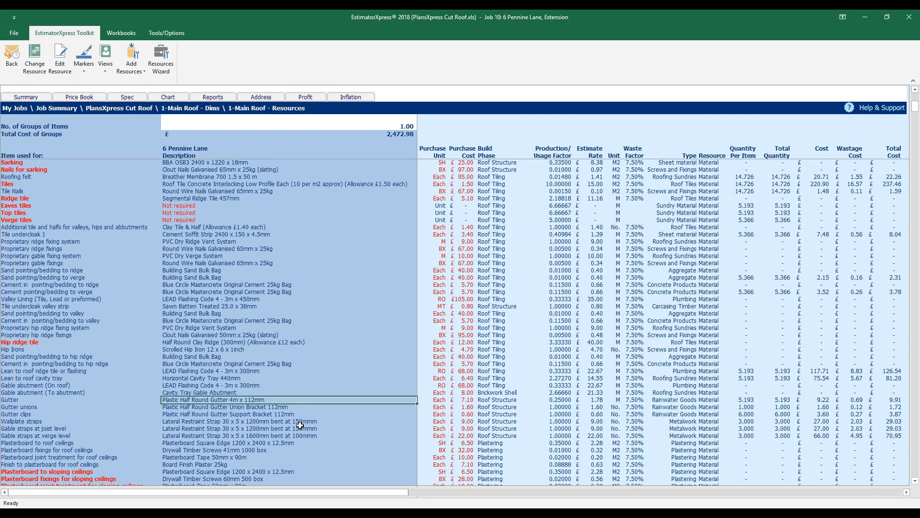
{"action": "left_click", "coordinate": [53, 109]}
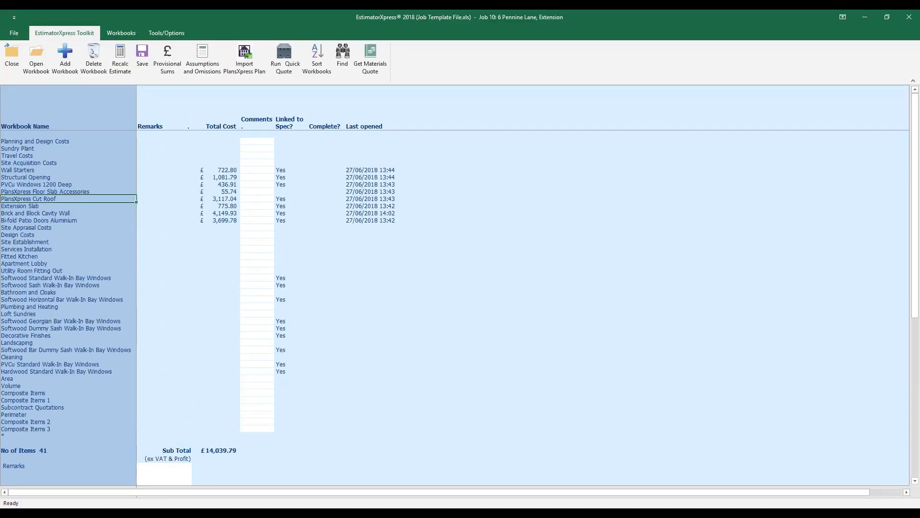
Toggle PlansXpress Cut Roof to Completed, then open the PVCu Windows 1200 Deep workbook
{"action": "right_click", "coordinate": [102, 198]}
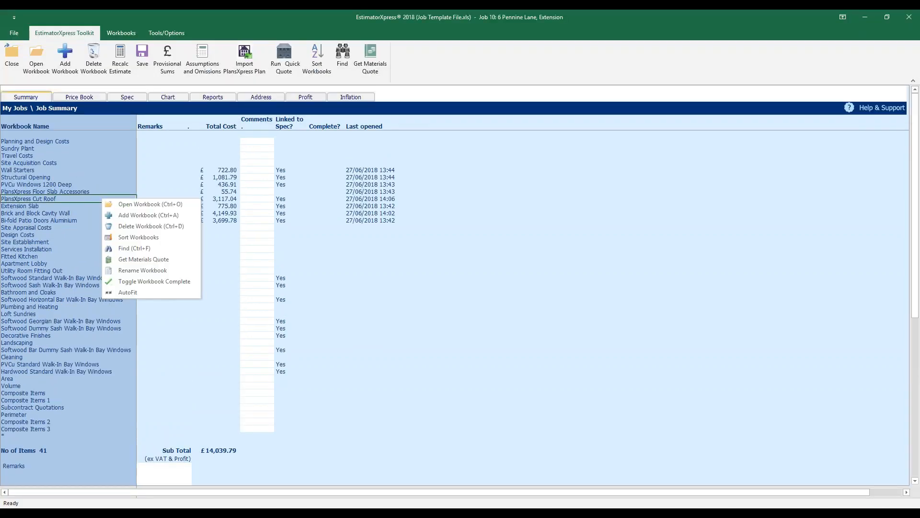
{"action": "left_click", "coordinate": [174, 283]}
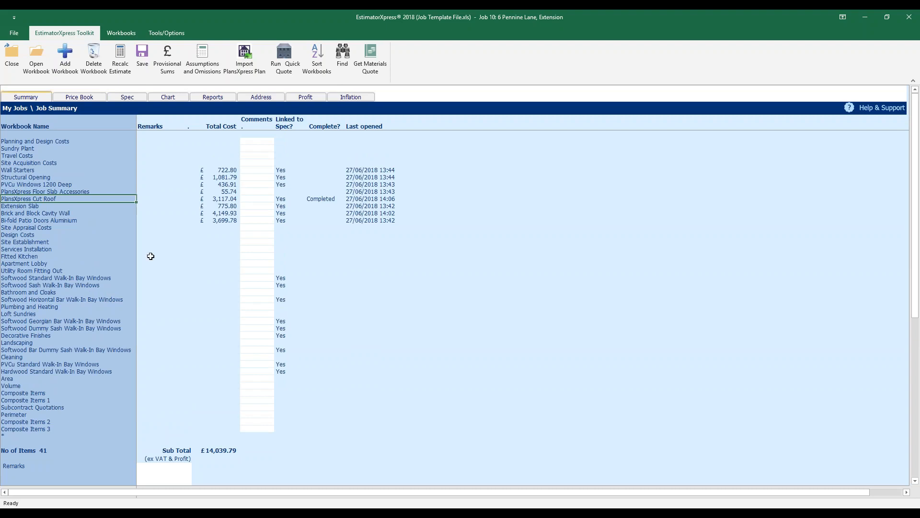
{"action": "left_click", "coordinate": [91, 187]}
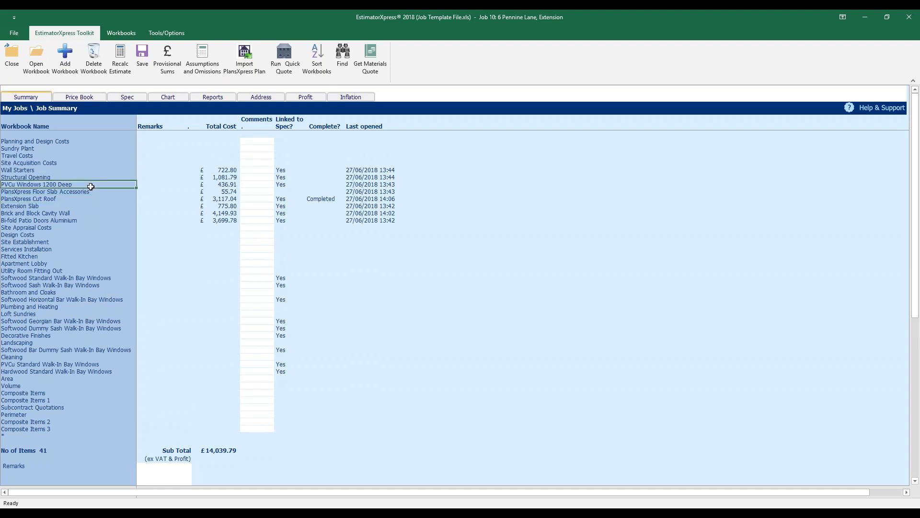
{"action": "right_click", "coordinate": [90, 186]}
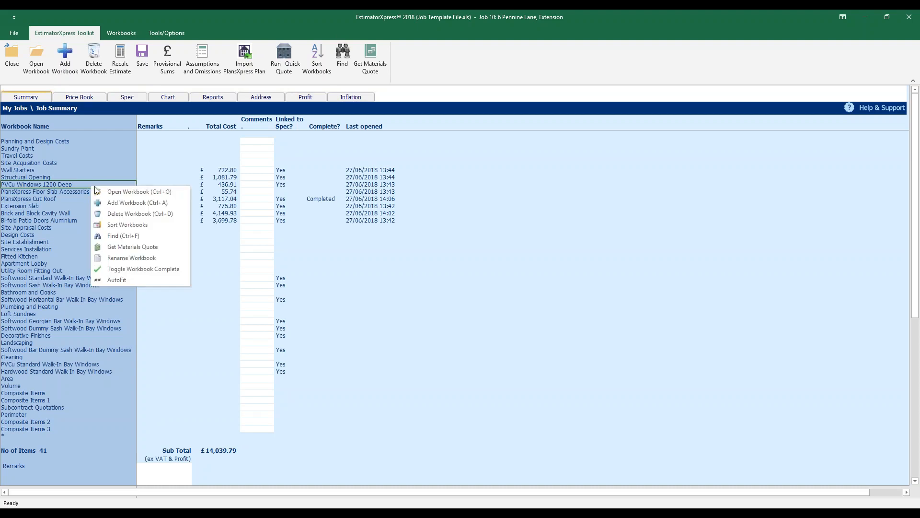
{"action": "left_click", "coordinate": [177, 192]}
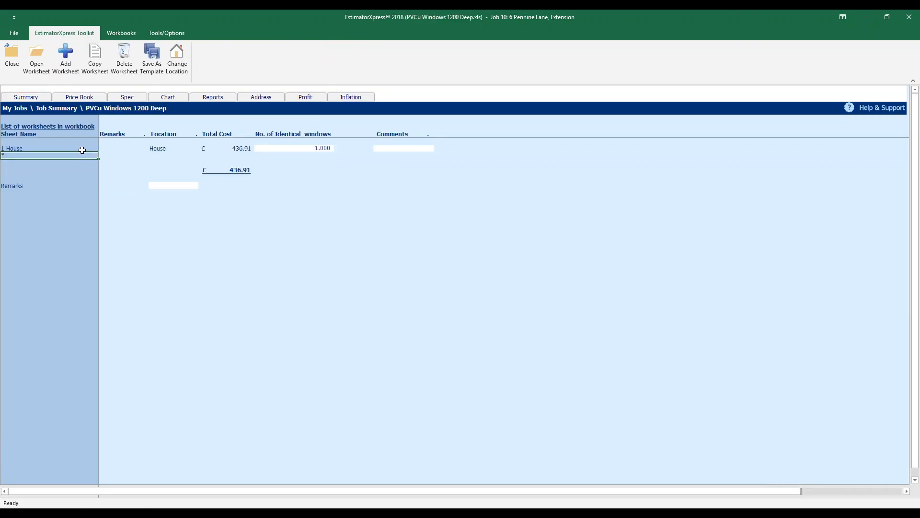
Open the 1-House worksheet, check Window Width and Height, and show its £436.91 resources output
{"action": "left_click", "coordinate": [40, 68]}
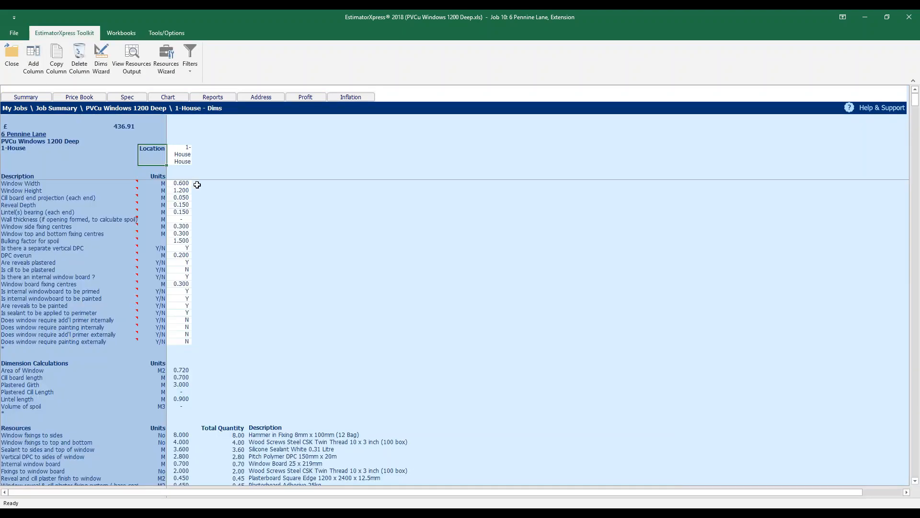
{"action": "left_click", "coordinate": [189, 183]}
{"action": "key", "text": "Down"}
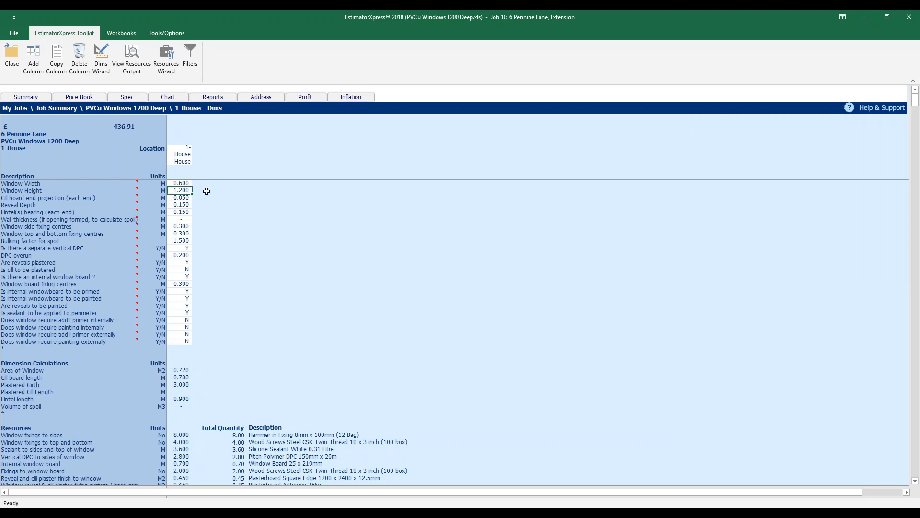
{"action": "left_click", "coordinate": [132, 60]}
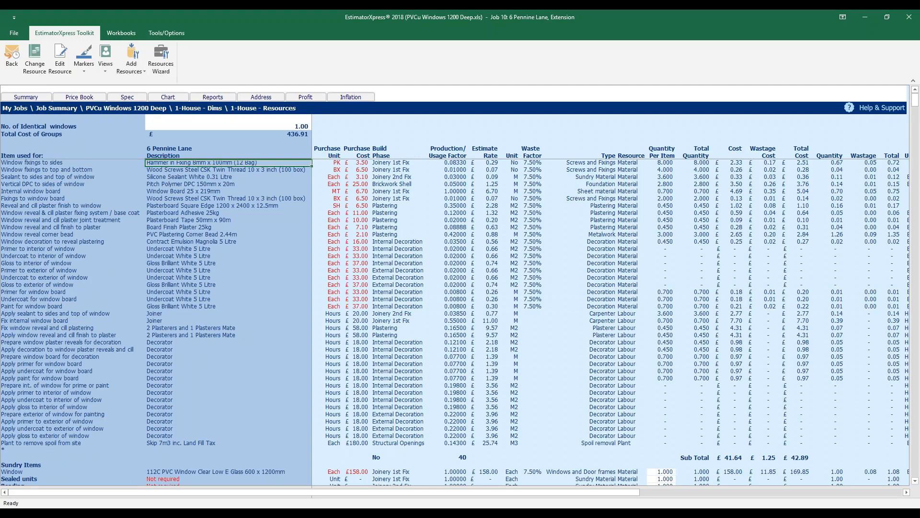
{"action": "left_click_drag", "start_coordinate": [126, 238], "coordinate": [170, 441]}
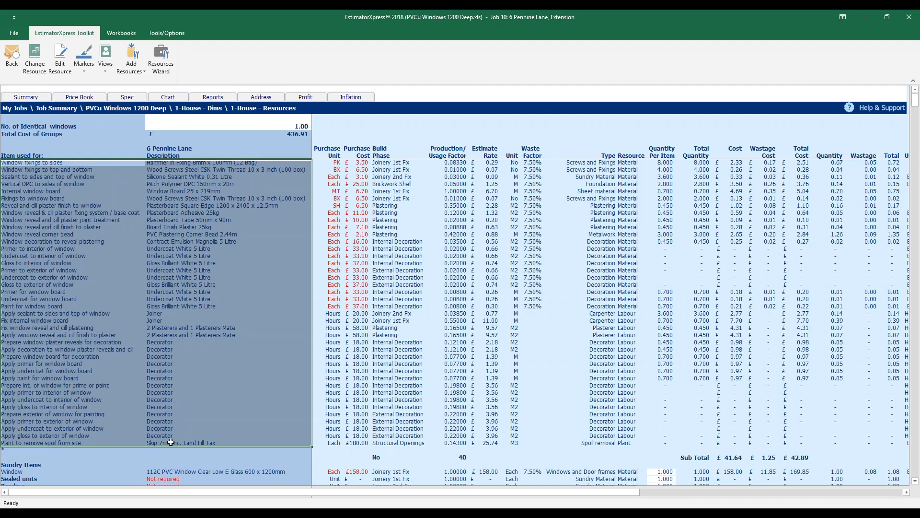
{"action": "left_click", "coordinate": [170, 442]}
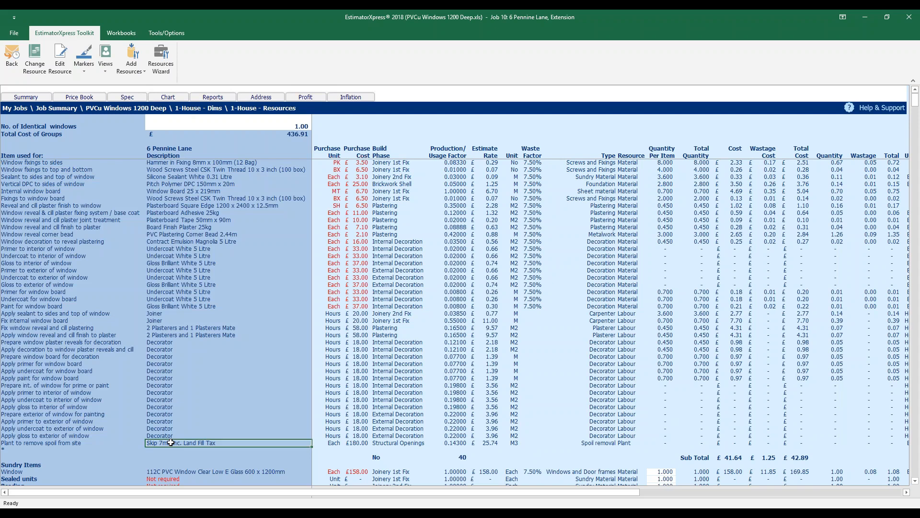
{"action": "scroll", "coordinate": [170, 442], "scroll_direction": "down", "scroll_amount": 10}
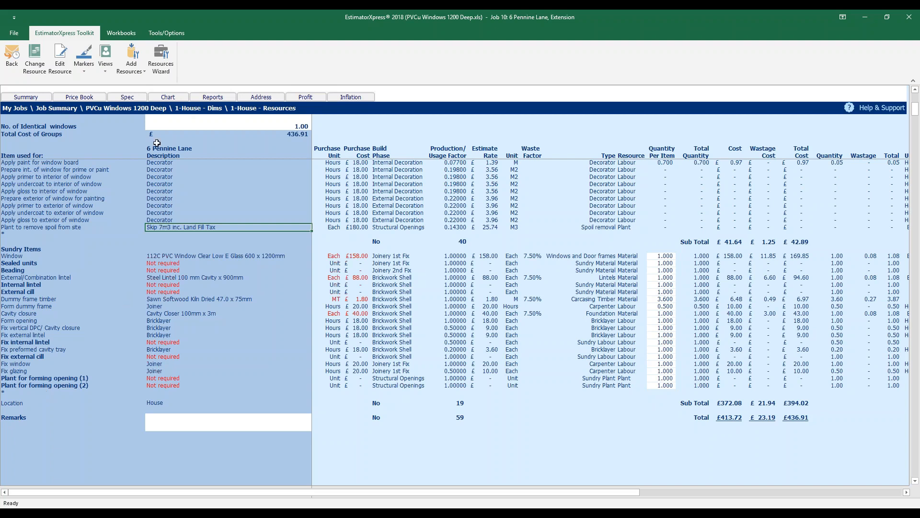
{"action": "left_click", "coordinate": [223, 256]}
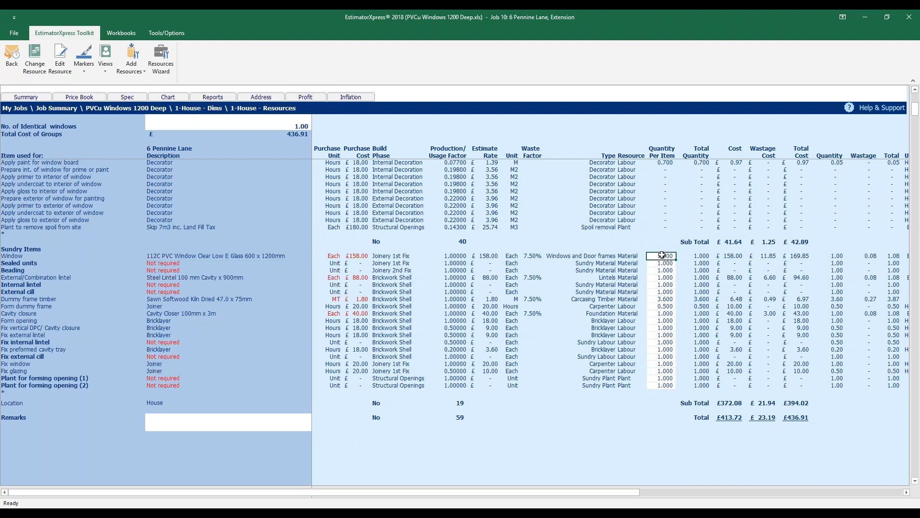
{"action": "left_click", "coordinate": [248, 279]}
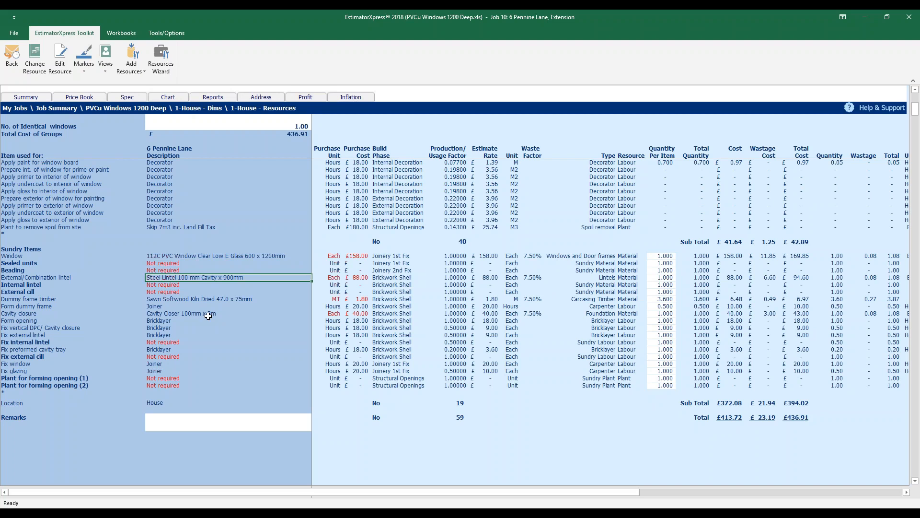
{"action": "left_click", "coordinate": [192, 315]}
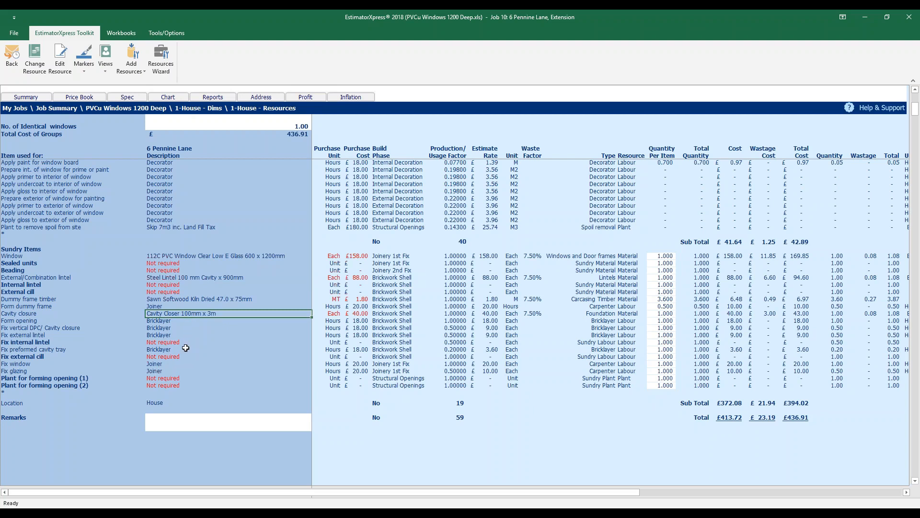
{"action": "left_click_drag", "start_coordinate": [667, 255], "coordinate": [667, 385]}
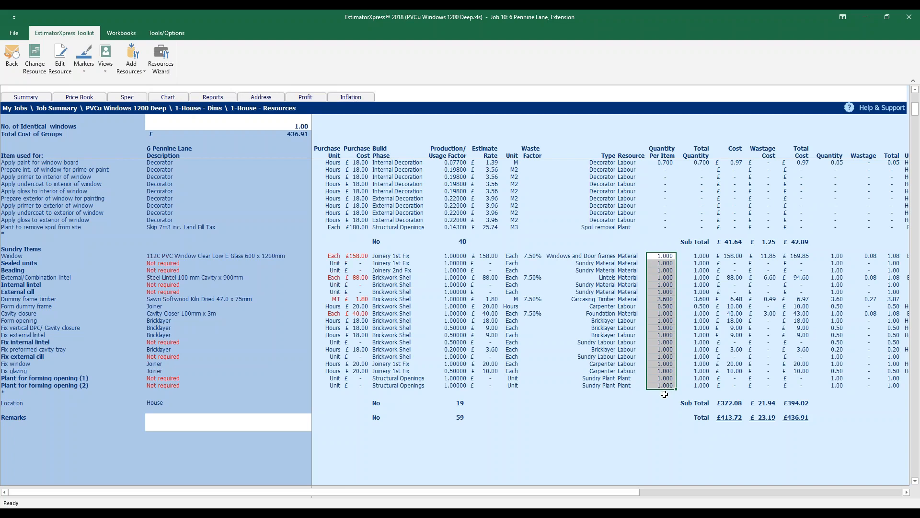
{"action": "left_click", "coordinate": [18, 255]}
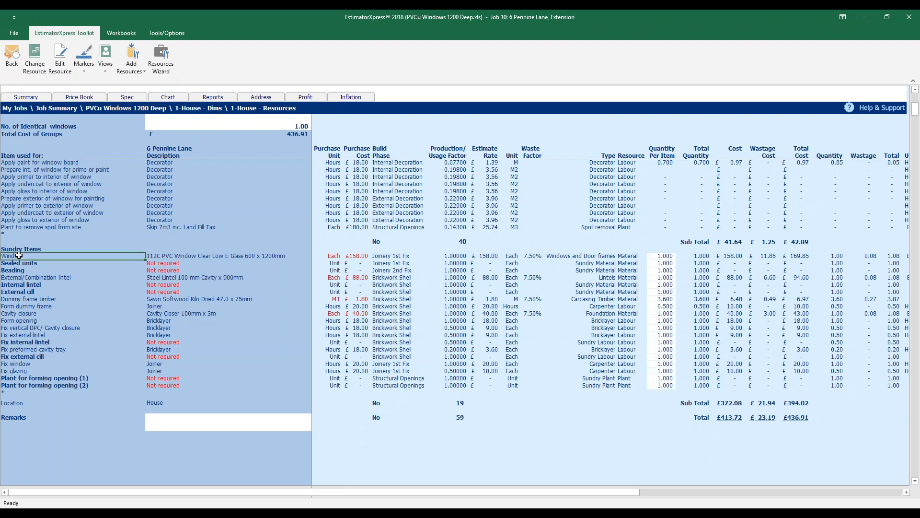
Turn on Highlight Selected Line and set Window, Fix window and Fix glazing quantities per item to 0
{"action": "left_click", "coordinate": [106, 67]}
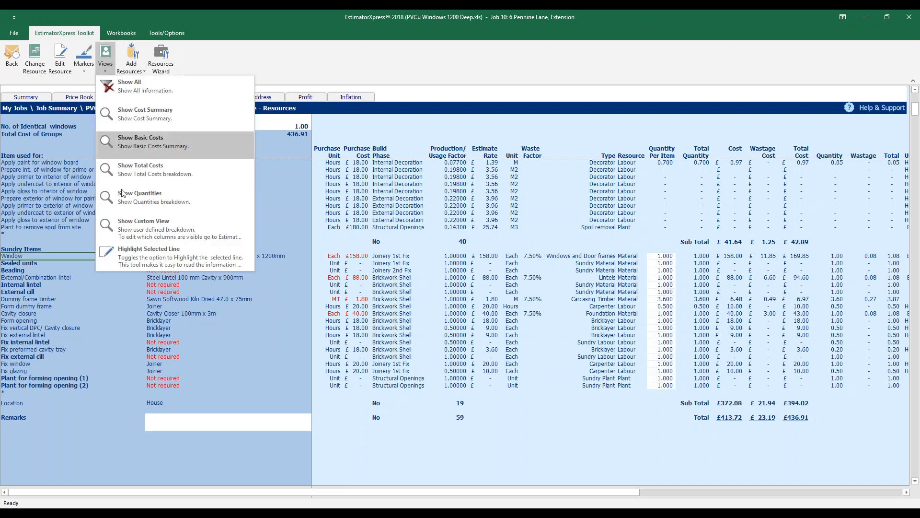
{"action": "left_click", "coordinate": [124, 256]}
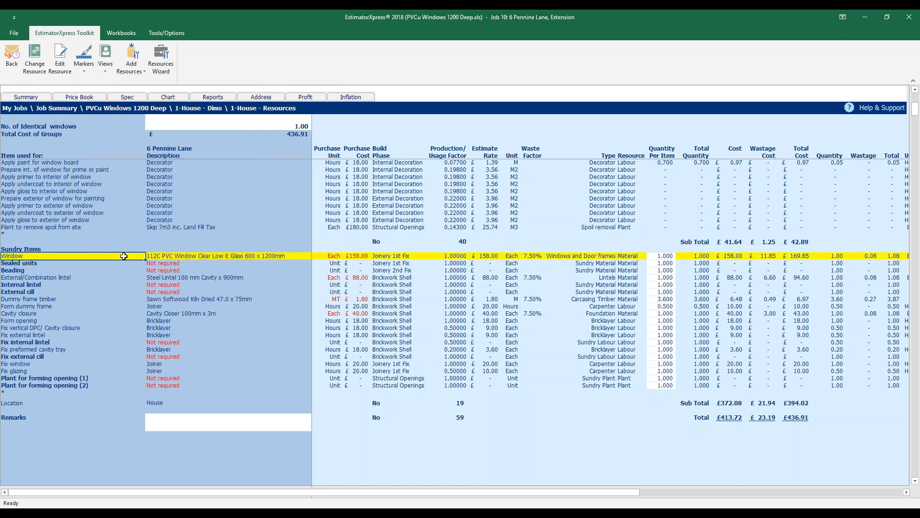
{"action": "left_click", "coordinate": [669, 256]}
{"action": "type", "text": "0"}
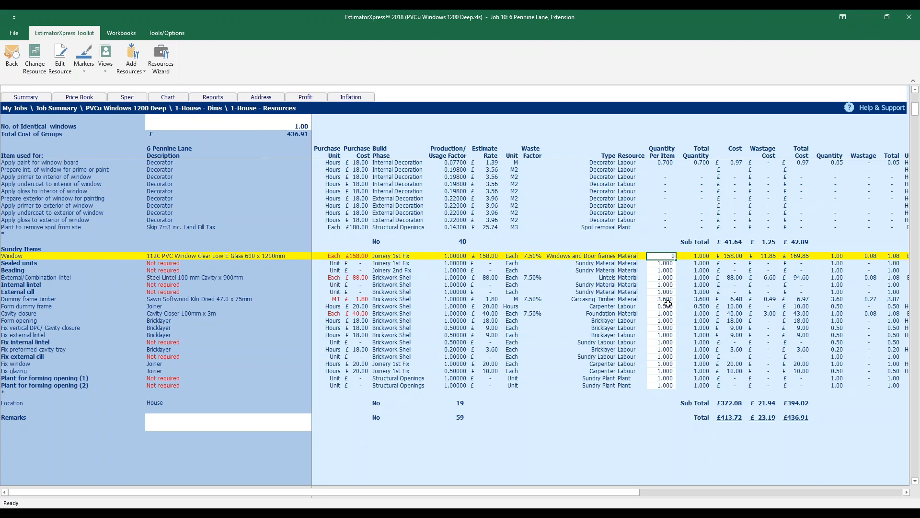
{"action": "key", "text": "Return"}
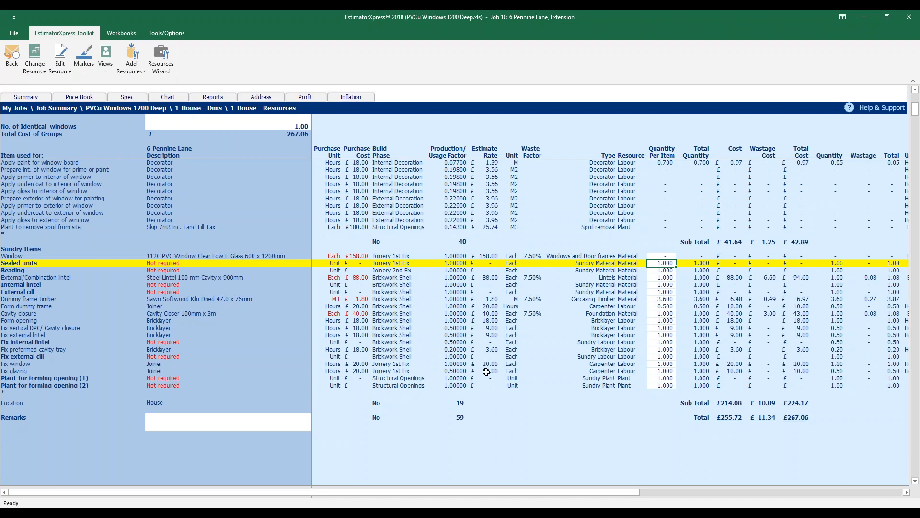
{"action": "left_click", "coordinate": [653, 364]}
{"action": "type", "text": "0"}
{"action": "key", "text": "Return"}
{"action": "type", "text": "0"}
{"action": "key", "text": "Return"}
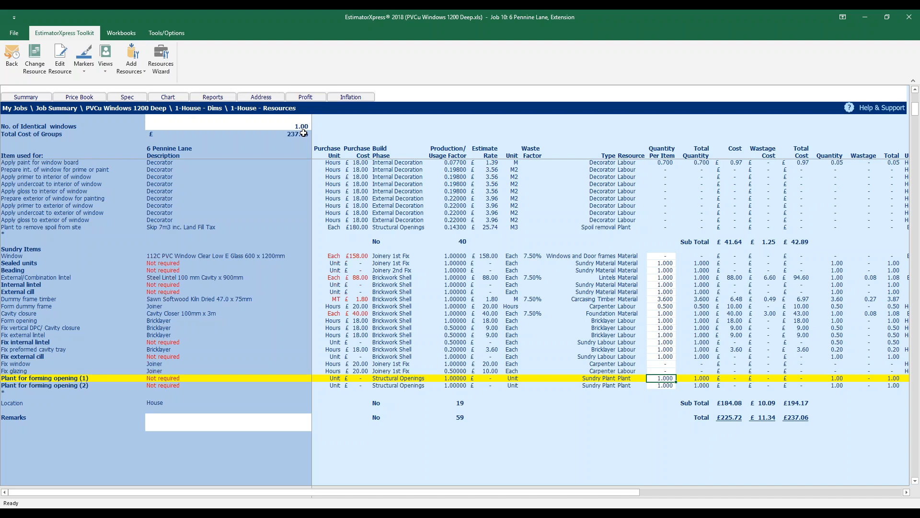
Return to the Job Summary, where PVCu Windows is £237.06, and start deleting Design Costs
{"action": "left_click", "coordinate": [35, 97]}
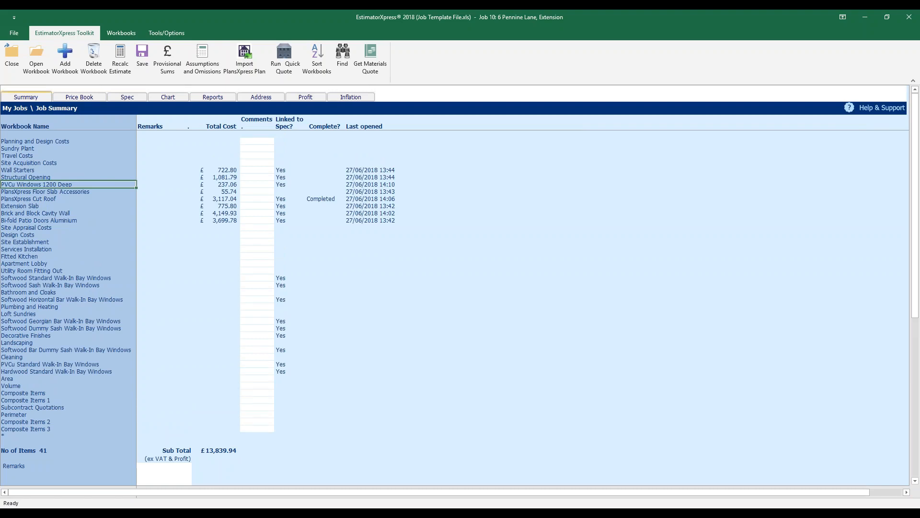
{"action": "left_click", "coordinate": [21, 235]}
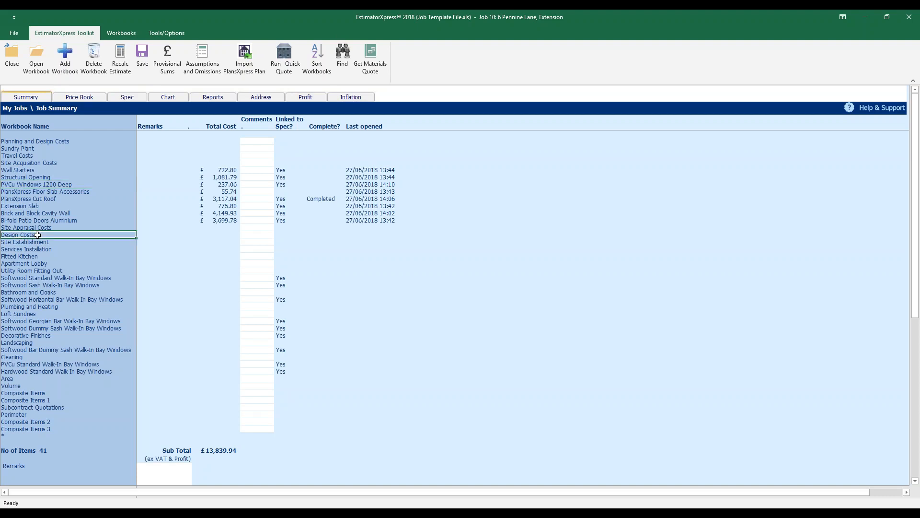
{"action": "left_click", "coordinate": [93, 71]}
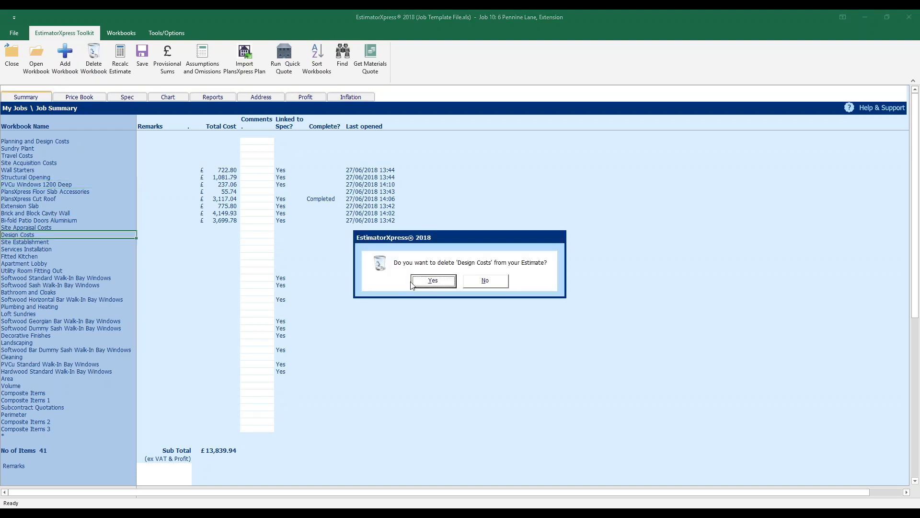
Confirm deleting Design Costs, leaving 40 workbooks, and select Planning and Design Costs
{"action": "left_click", "coordinate": [432, 281]}
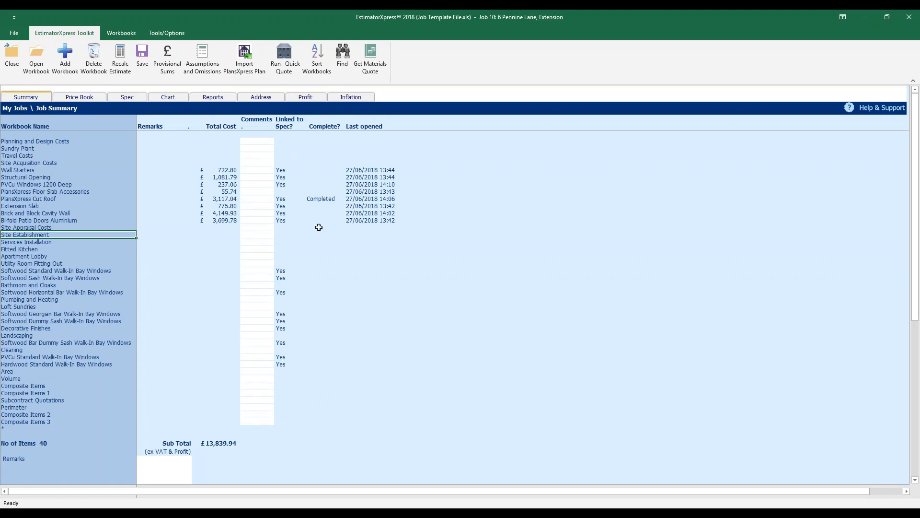
{"action": "left_click", "coordinate": [54, 140]}
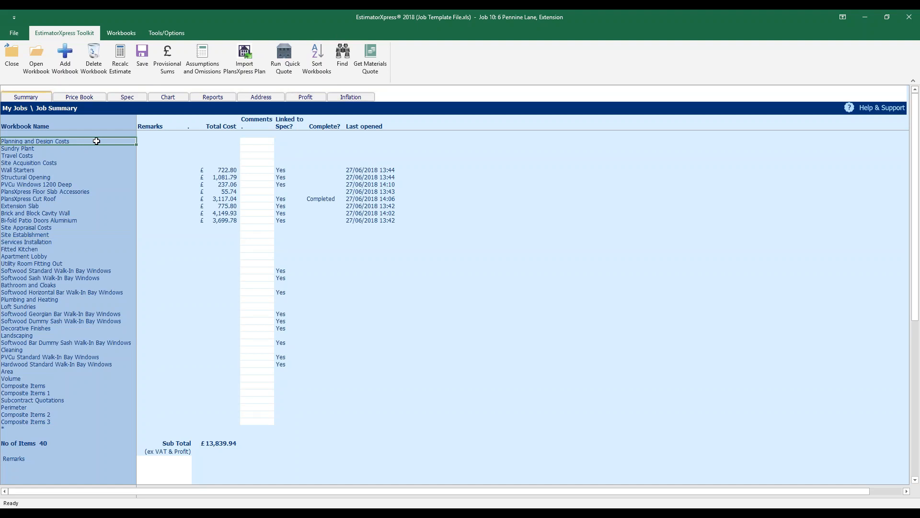
Open Planning and Design Costs and accept the Design Work worksheet with location Extension
{"action": "left_click", "coordinate": [31, 68]}
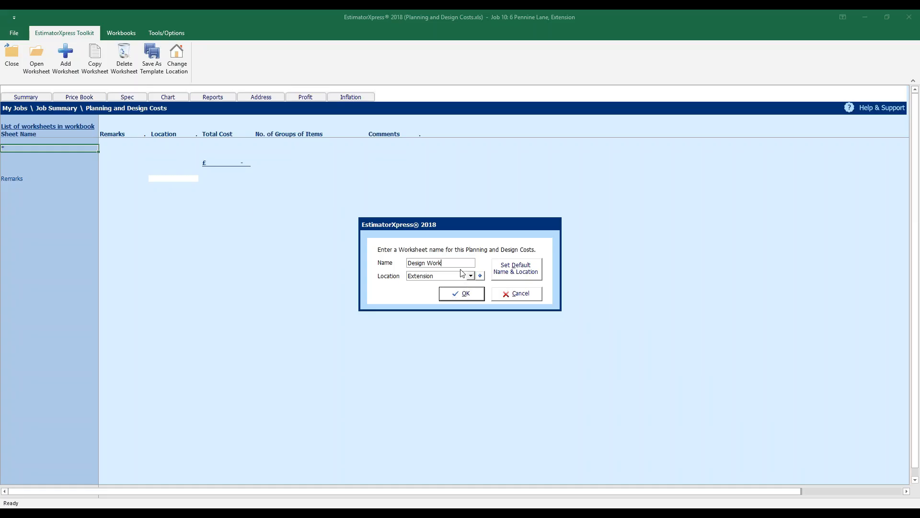
{"action": "left_click", "coordinate": [478, 299]}
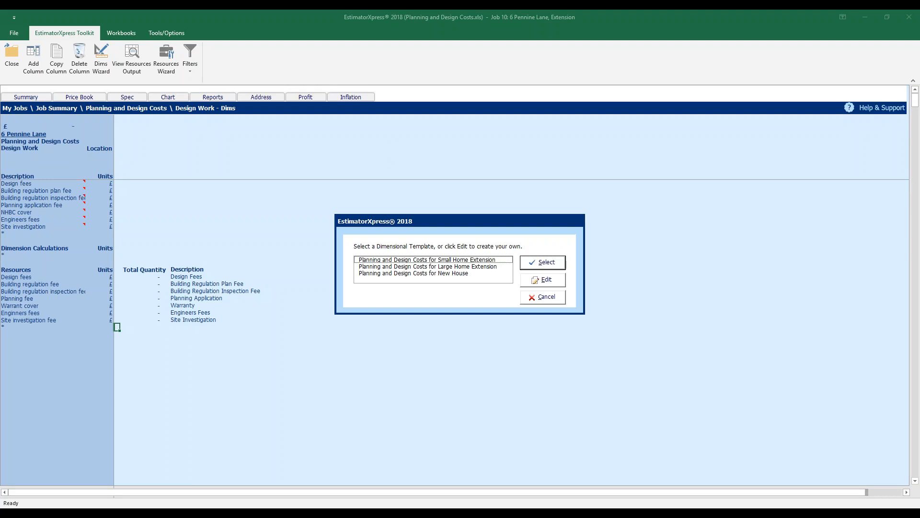
Apply the Small Home Extension template with design fees 400 and engineers fees 500, then close the worksheet
{"action": "left_click", "coordinate": [491, 260]}
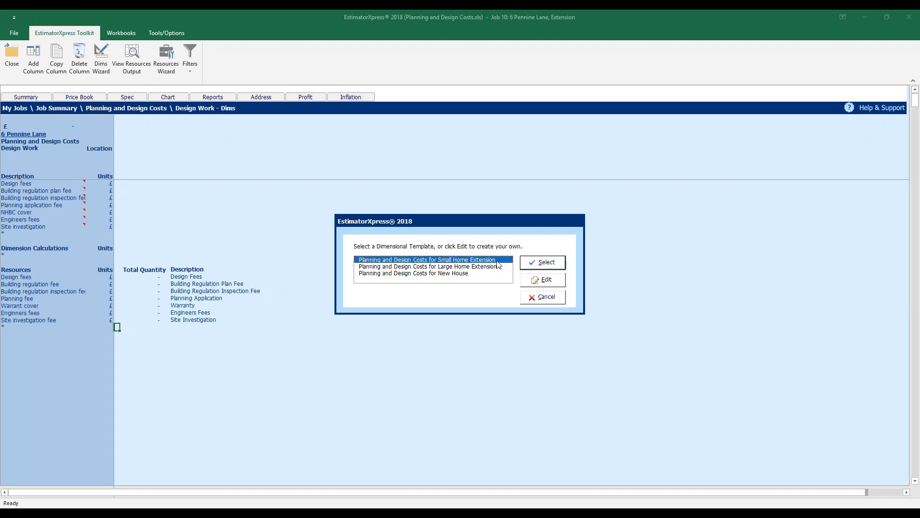
{"action": "left_click", "coordinate": [546, 263]}
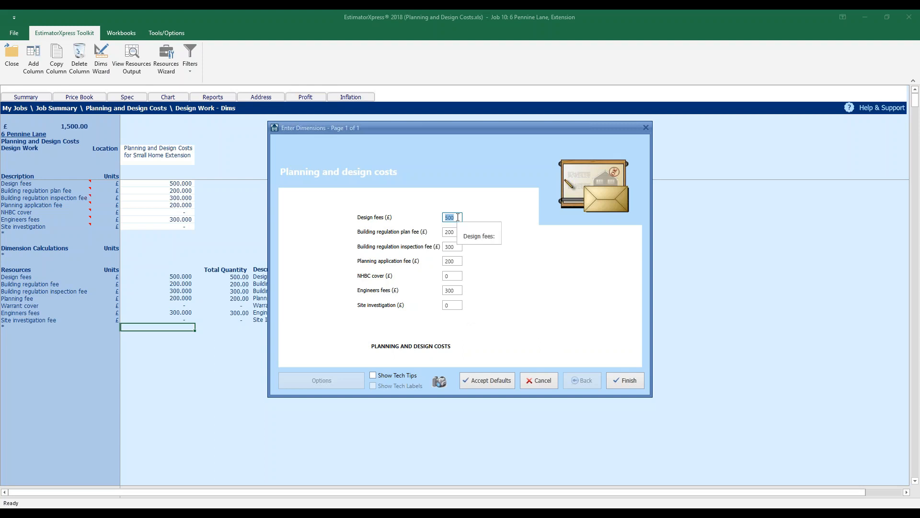
{"action": "type", "text": "400"}
{"action": "left_click", "coordinate": [453, 290]}
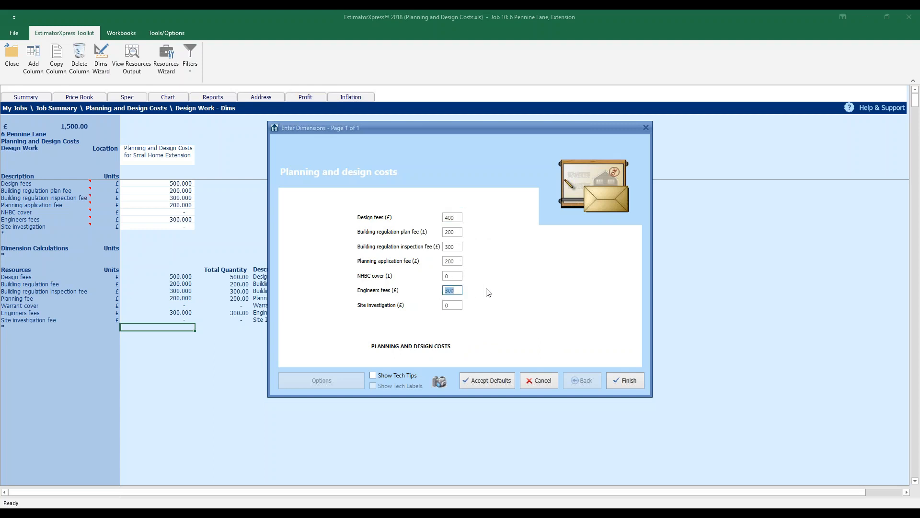
{"action": "type", "text": "500"}
{"action": "left_click", "coordinate": [622, 381]}
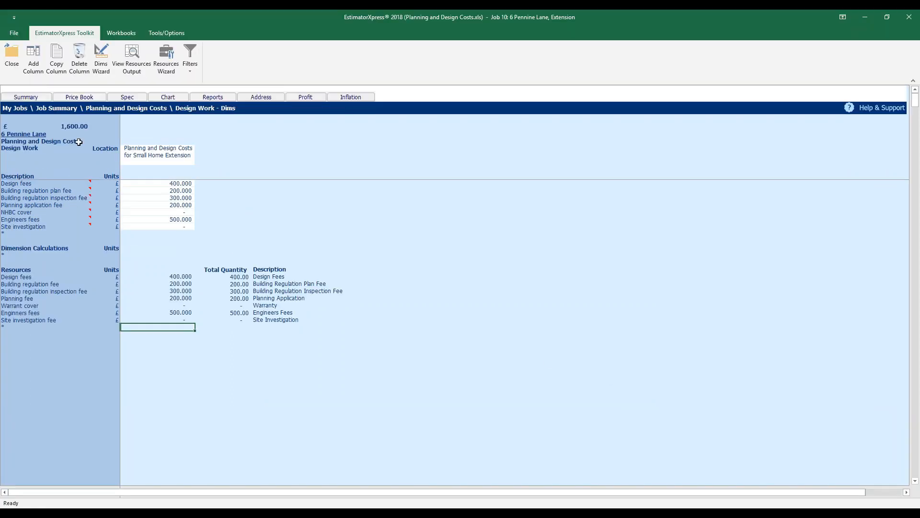
{"action": "left_click", "coordinate": [11, 55]}
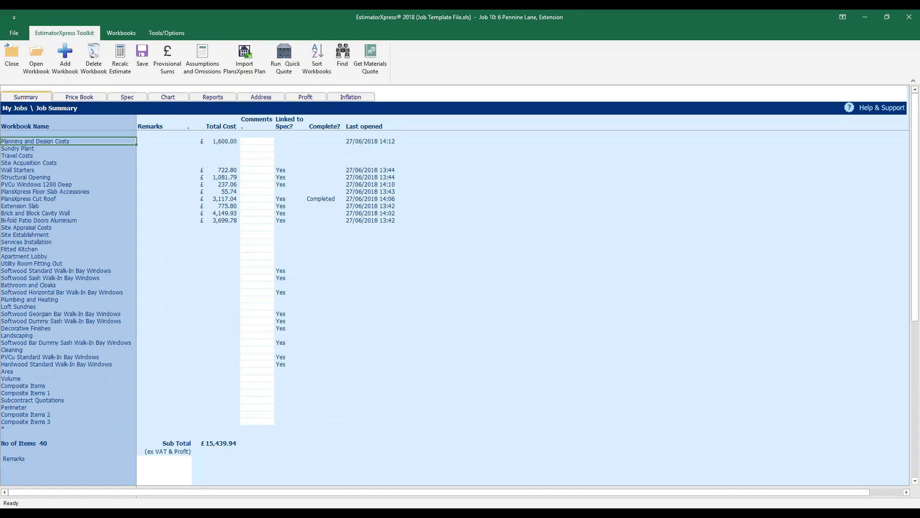
Open Site Establishment, add a General Site Costs worksheet for the Extension, and pick the small extension template
{"action": "left_click", "coordinate": [50, 234]}
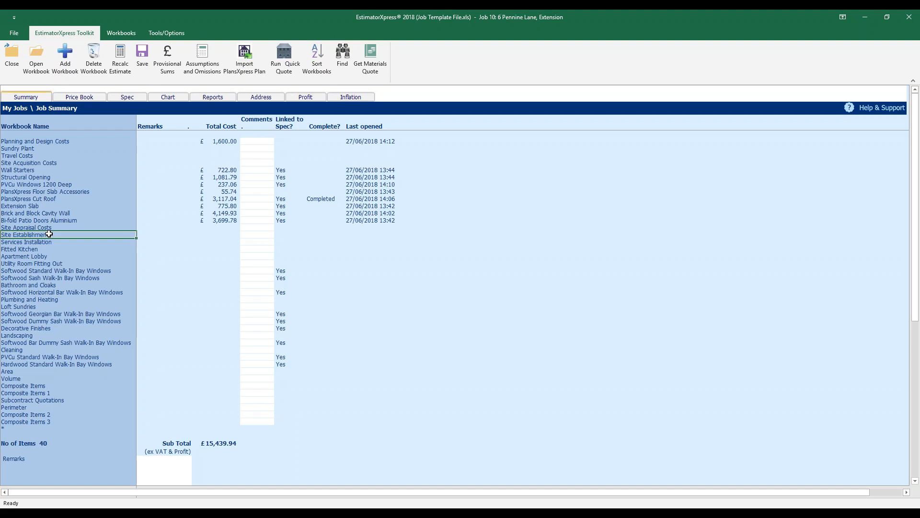
{"action": "left_click", "coordinate": [42, 66]}
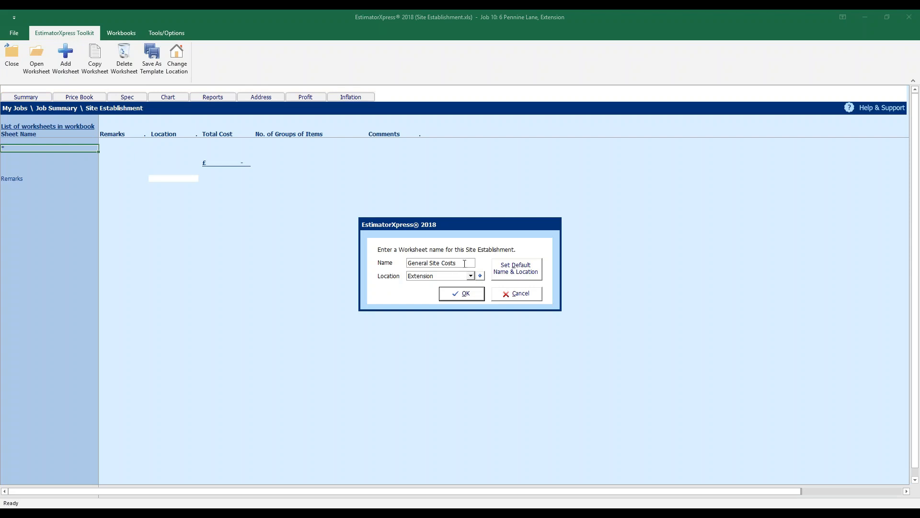
{"action": "left_click", "coordinate": [472, 298]}
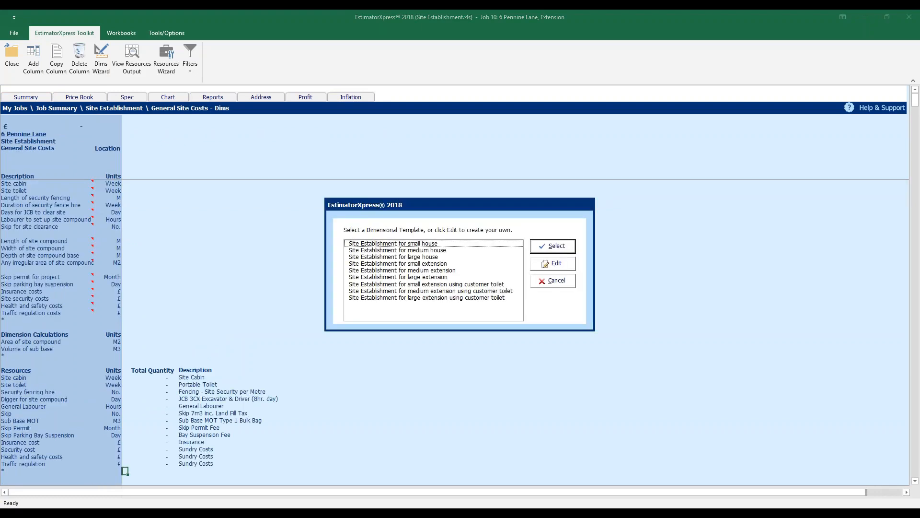
{"action": "left_click", "coordinate": [432, 264]}
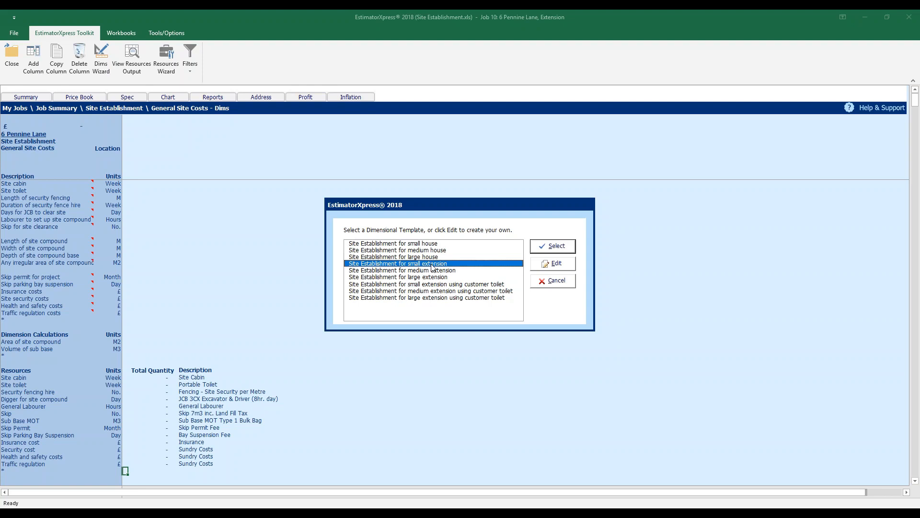
Set site cabin and toilet to 12 weeks, with fencing, fence hire and JCB days all 0
{"action": "left_click", "coordinate": [556, 246]}
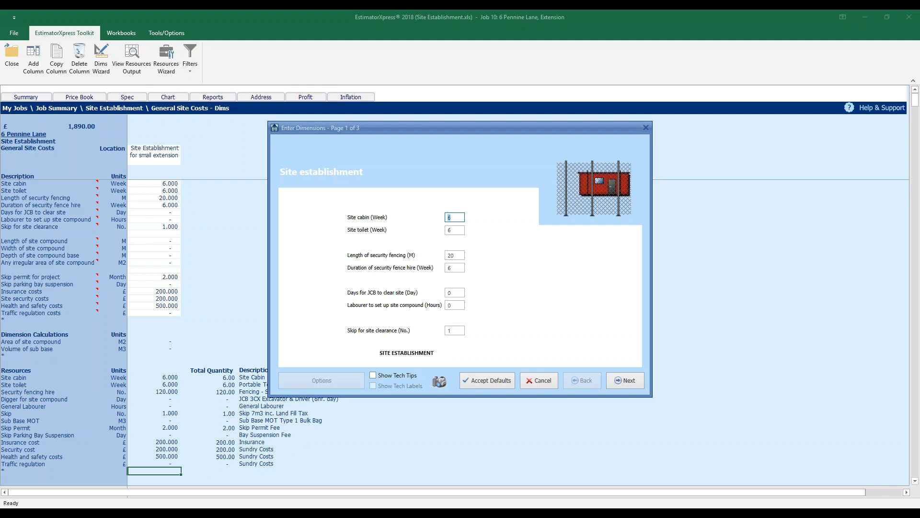
{"action": "type", "text": "12"}
{"action": "key", "text": "Tab"}
{"action": "type", "text": "12"}
{"action": "key", "text": "Tab"}
{"action": "type", "text": "0"}
{"action": "key", "text": "Tab"}
{"action": "type", "text": "0"}
{"action": "key", "text": "Tab"}
{"action": "key", "text": "Tab"}
{"action": "key", "text": "Tab"}
{"action": "type", "text": "0"}
{"action": "left_click", "coordinate": [626, 380]}
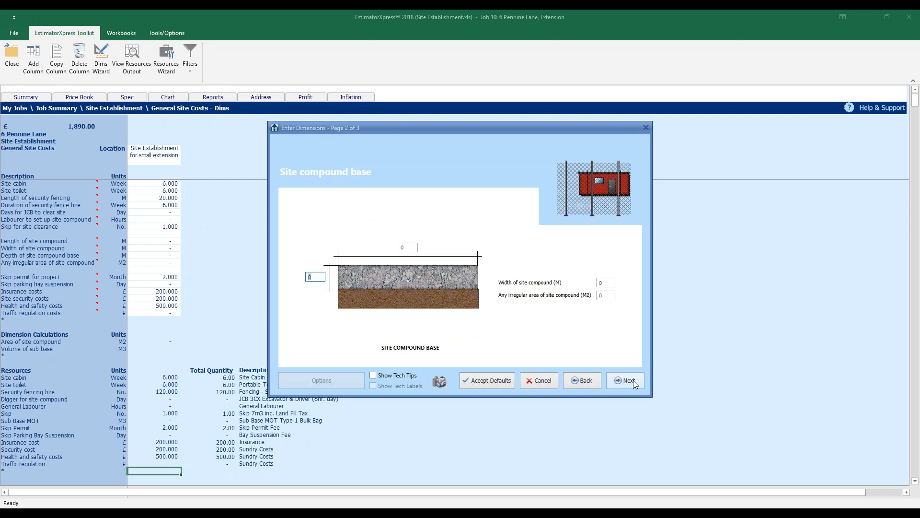
{"action": "left_click", "coordinate": [634, 381]}
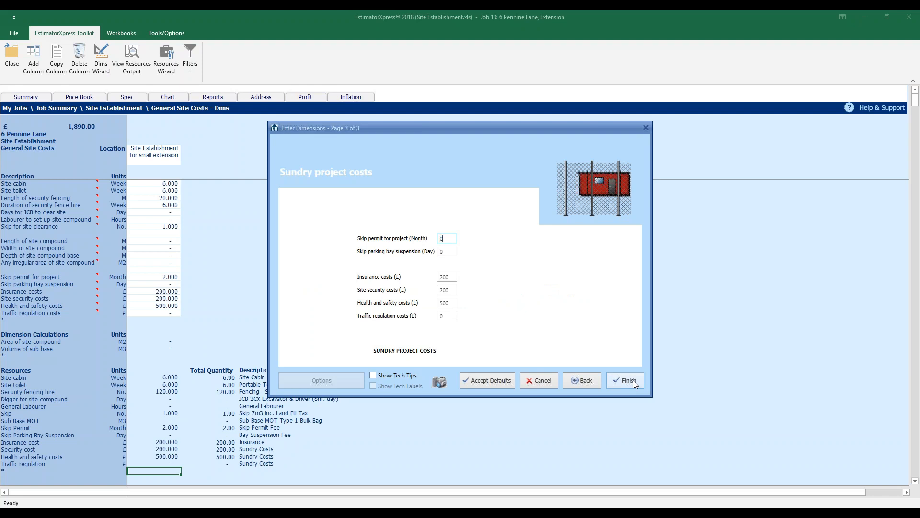
Leave the skip permit at 0, finish the dimensions and return to the Job Summary at £1,800.00
{"action": "key", "text": "Tab"}
{"action": "key", "text": "Tab"}
{"action": "key", "text": "Tab"}
{"action": "key", "text": "Tab"}
{"action": "key", "text": "Tab"}
{"action": "left_click", "coordinate": [629, 380]}
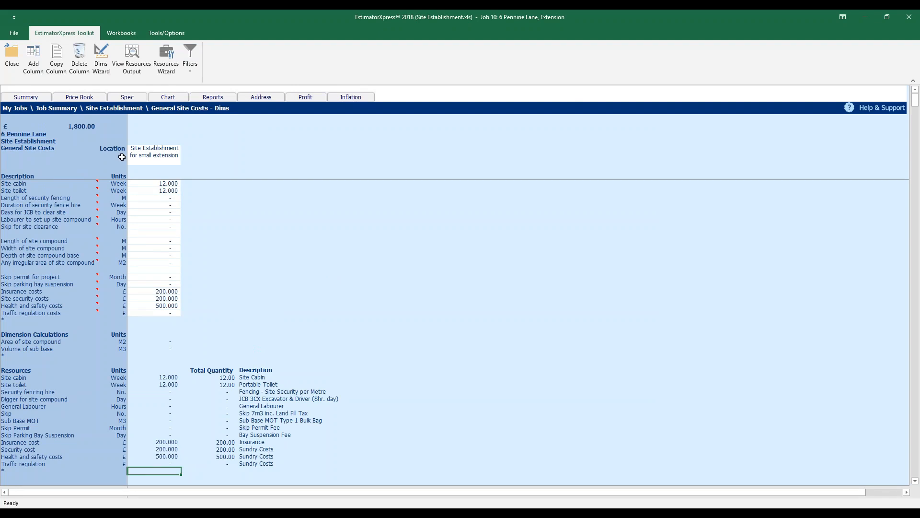
{"action": "left_click", "coordinate": [31, 97]}
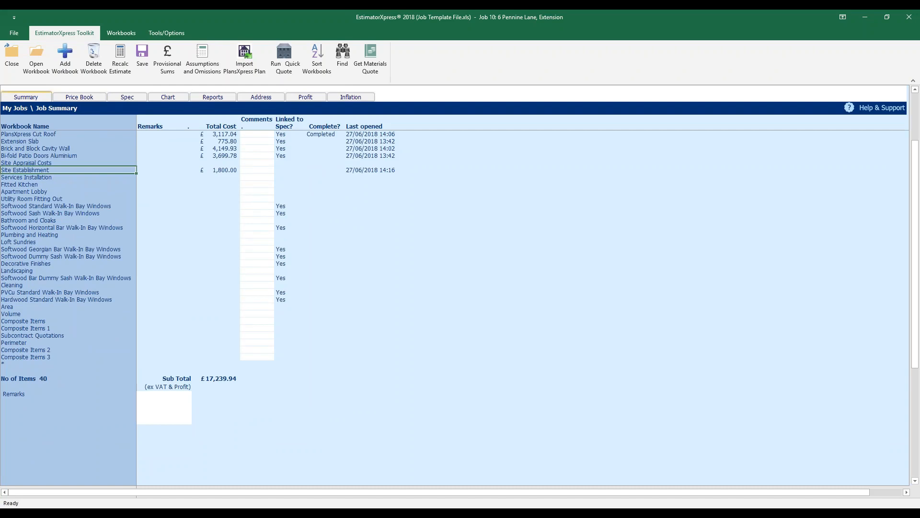
Create a Plant worksheet for the Extension in Sundry Plant and pick the Small Single Storey Extension template
{"action": "scroll", "coordinate": [155, 229], "scroll_direction": "up", "scroll_amount": 3}
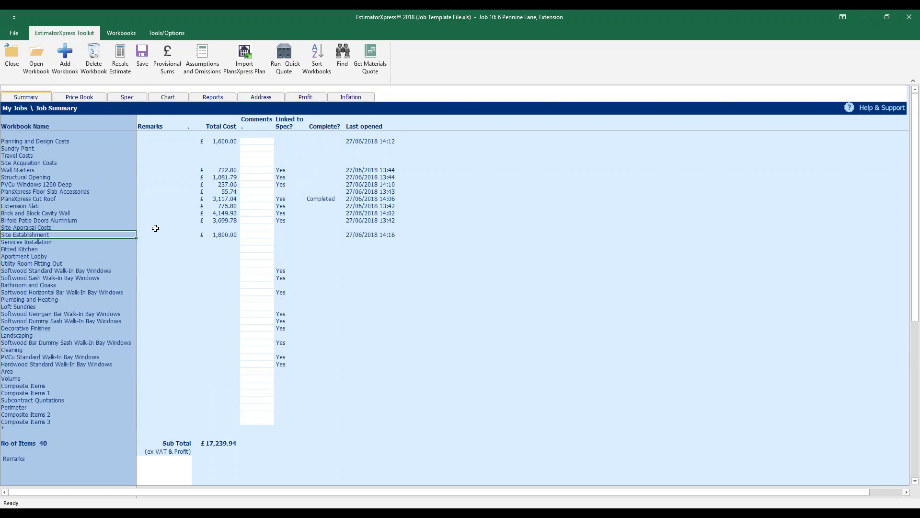
{"action": "left_click", "coordinate": [55, 149]}
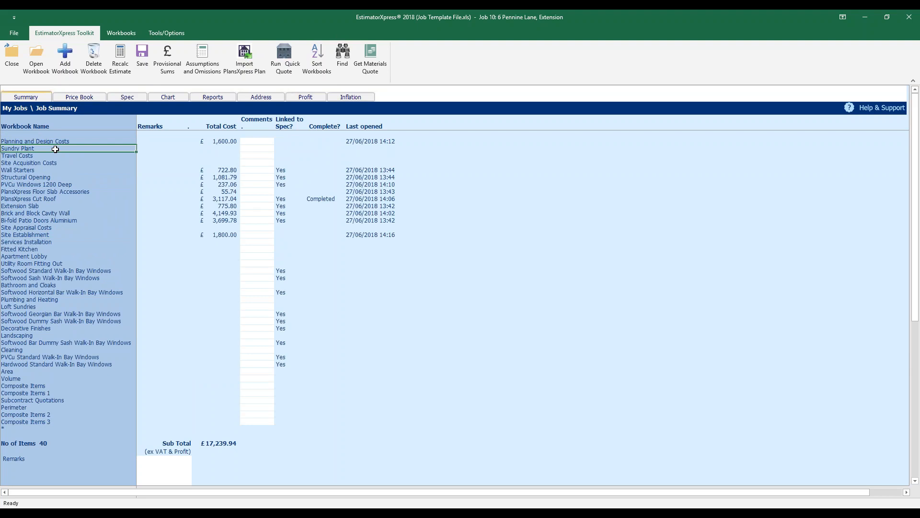
{"action": "left_click", "coordinate": [36, 56]}
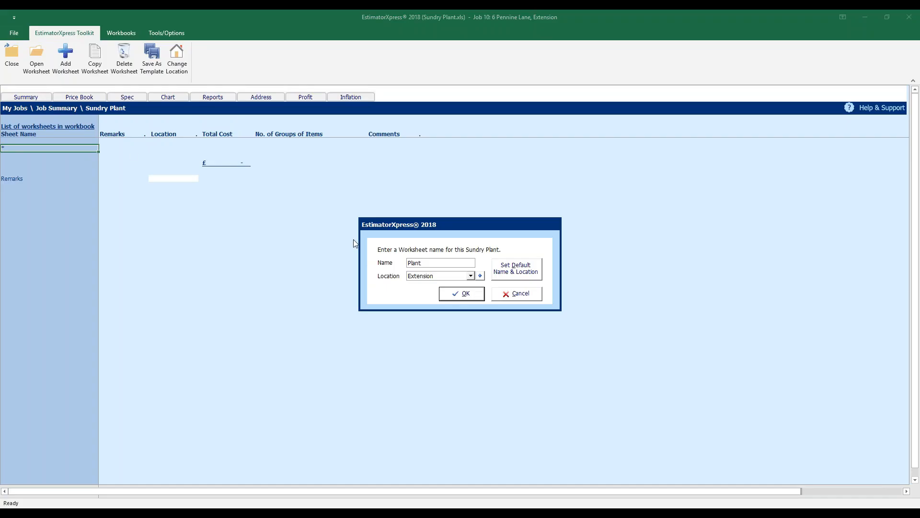
{"action": "left_click", "coordinate": [463, 294]}
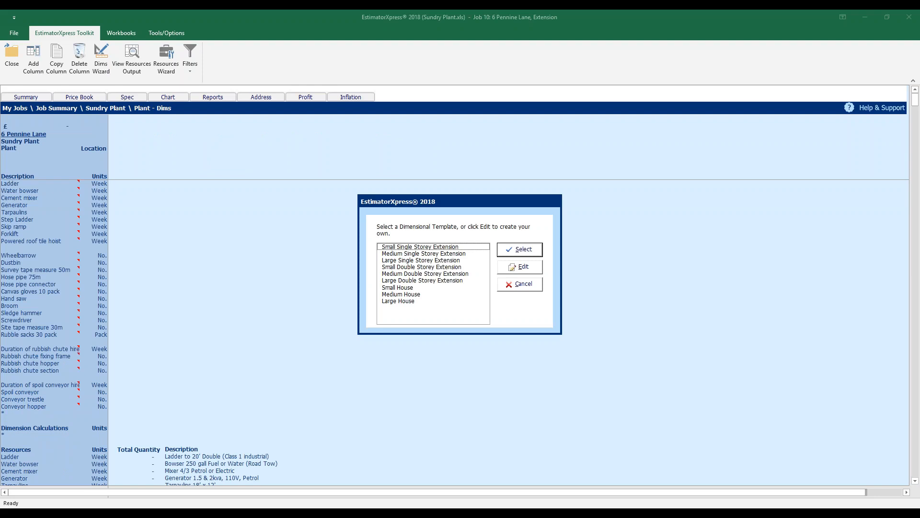
{"action": "left_click", "coordinate": [466, 247]}
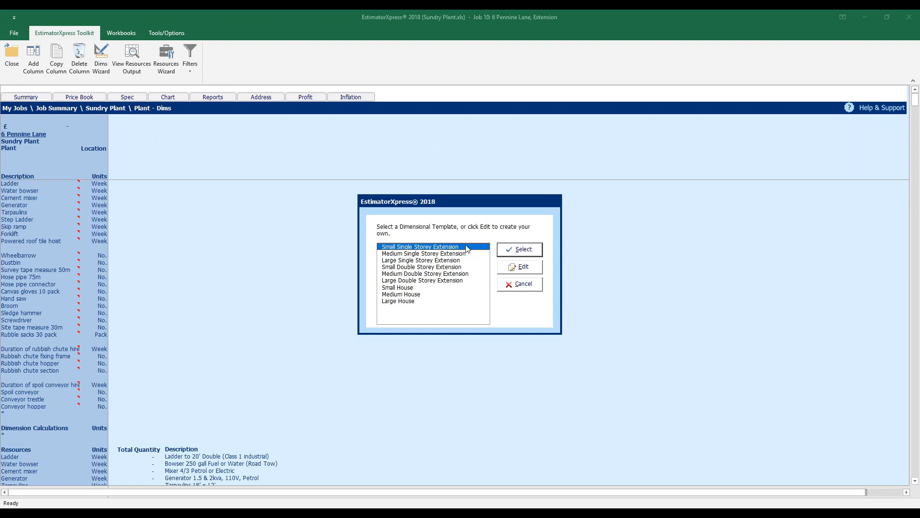
Apply the Small Single Storey Extension plant template and finish its dimension pages, totalling £299.41
{"action": "left_click", "coordinate": [530, 251]}
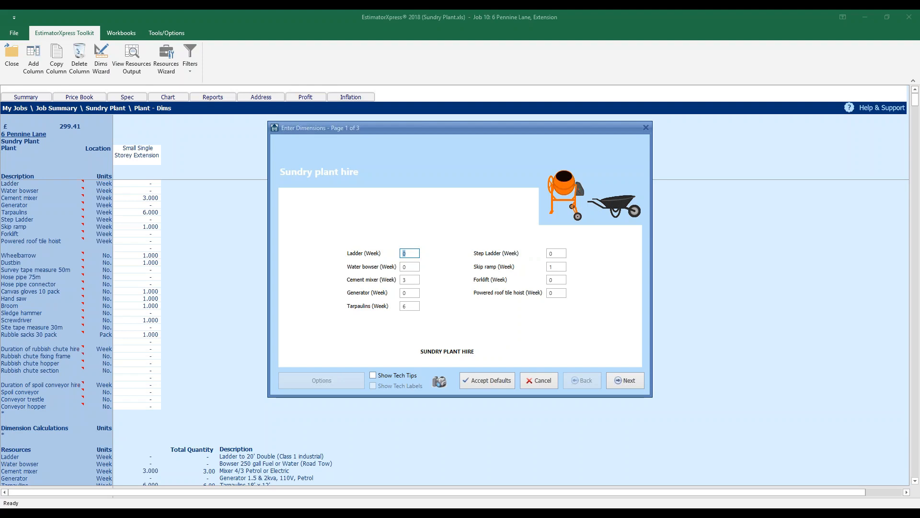
{"action": "key", "text": "Tab"}
{"action": "key", "text": "Tab"}
{"action": "key", "text": "Tab"}
{"action": "key", "text": "Tab"}
{"action": "key", "text": "Tab"}
{"action": "key", "text": "Tab"}
{"action": "key", "text": "Tab"}
{"action": "key", "text": "Tab"}
{"action": "left_click", "coordinate": [629, 381]}
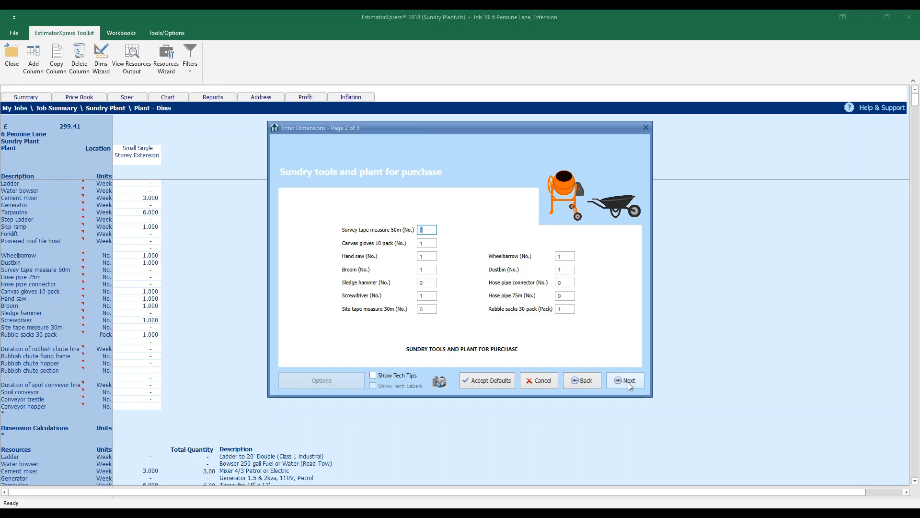
{"action": "key", "text": "Tab"}
{"action": "key", "text": "Tab"}
{"action": "key", "text": "Tab"}
{"action": "key", "text": "Tab"}
{"action": "key", "text": "Tab"}
{"action": "key", "text": "Tab"}
{"action": "key", "text": "Tab"}
{"action": "key", "text": "Tab"}
{"action": "left_click", "coordinate": [628, 381]}
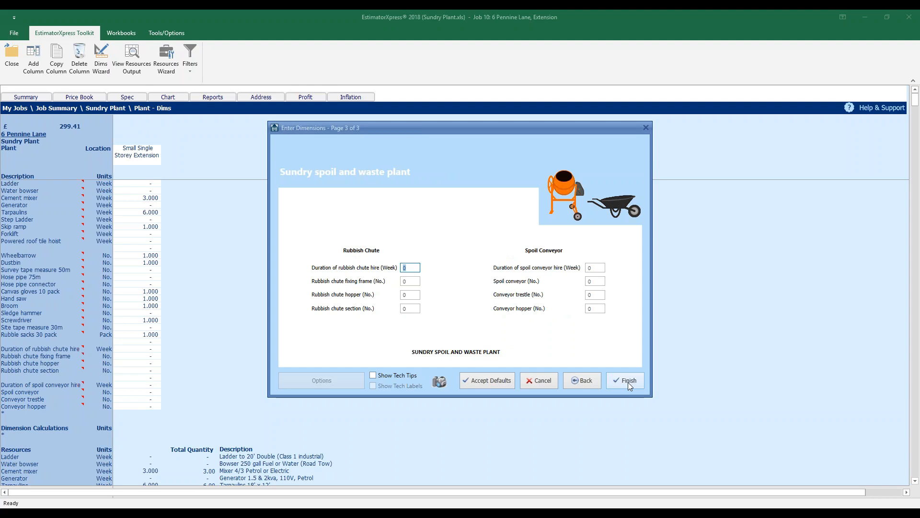
{"action": "left_click", "coordinate": [628, 381]}
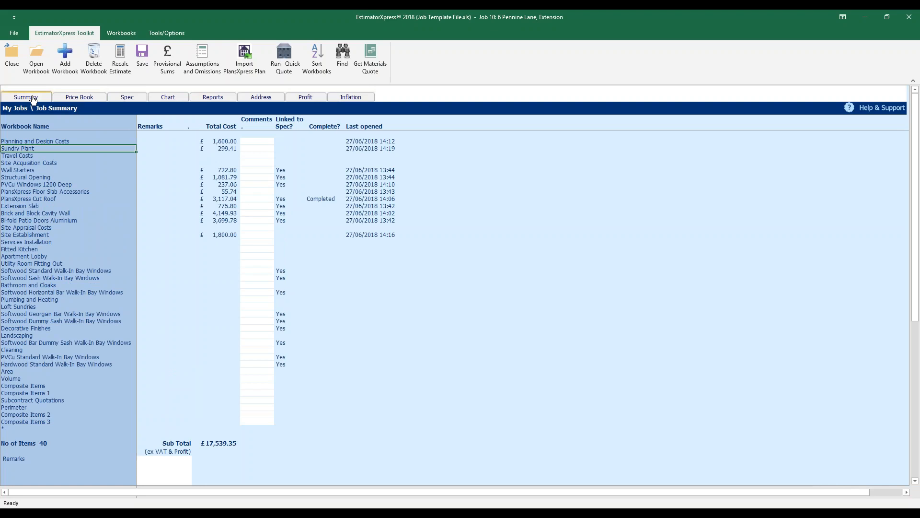
Create a Travel worksheet for the Extension in Travel Costs using the Travel Costs template
{"action": "left_click", "coordinate": [42, 157]}
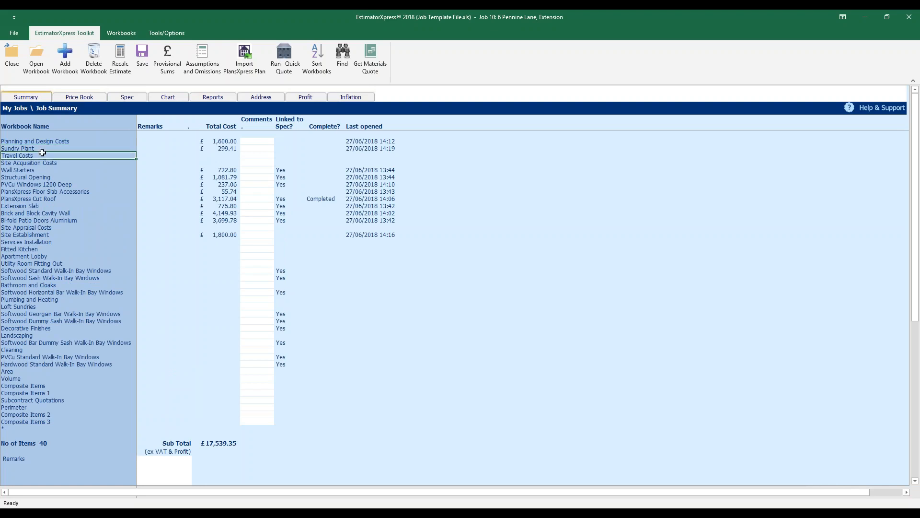
{"action": "left_click", "coordinate": [36, 60]}
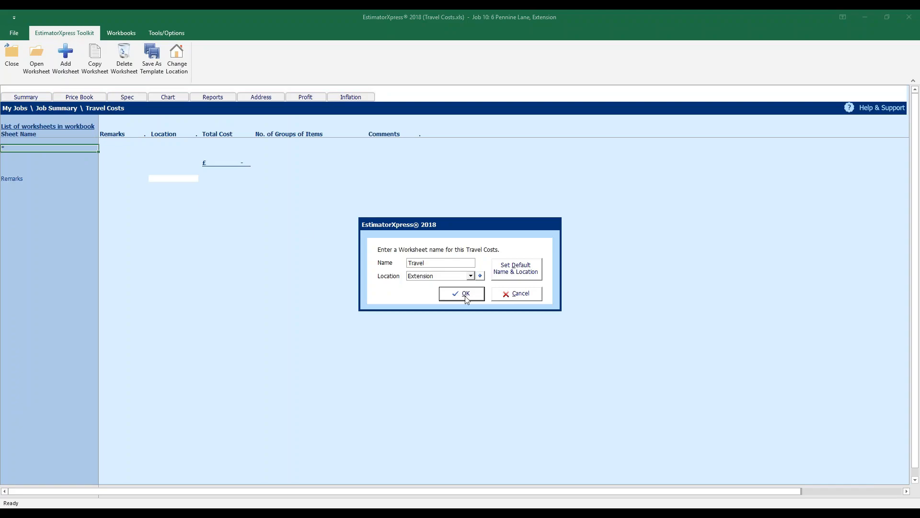
{"action": "left_click", "coordinate": [462, 293]}
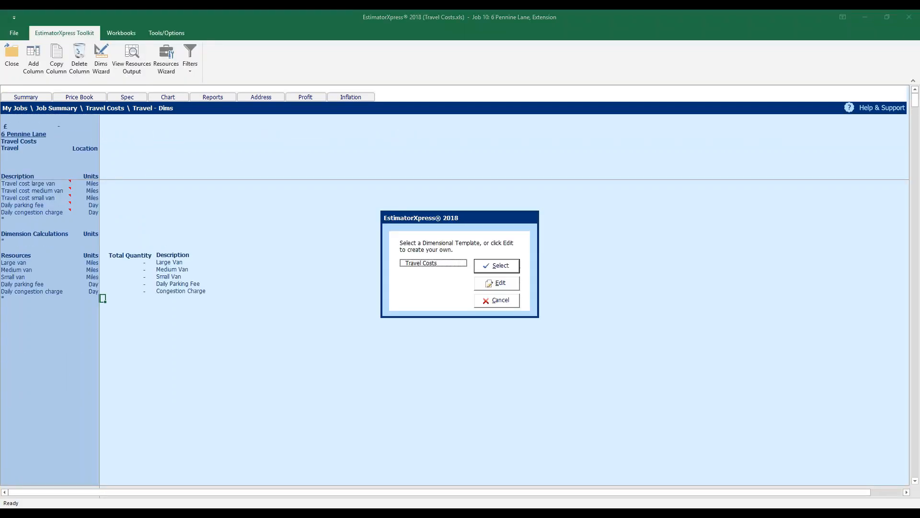
{"action": "left_click", "coordinate": [452, 264]}
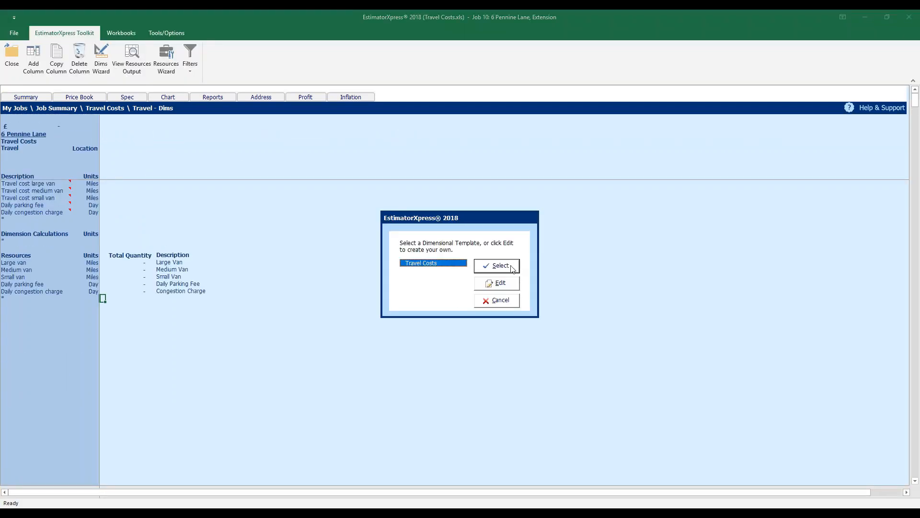
{"action": "left_click", "coordinate": [514, 265]}
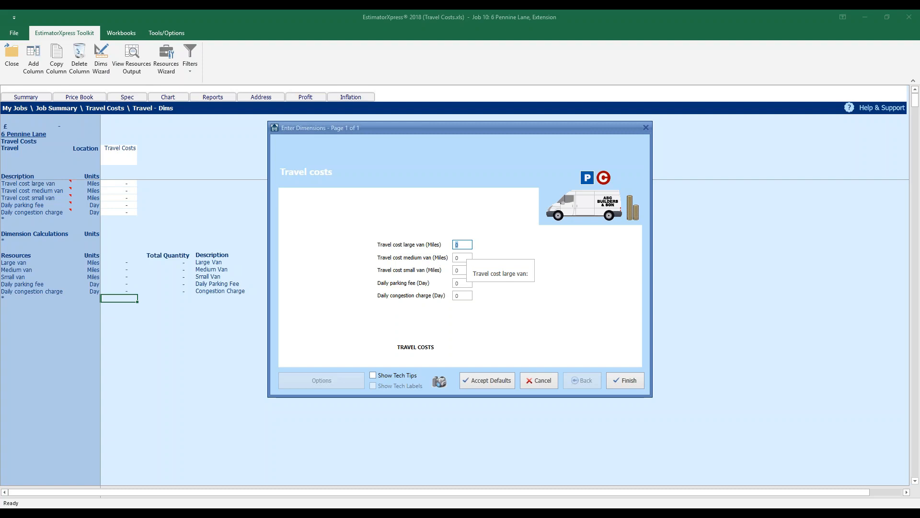
Enter 600 miles for the medium van and finish the travel dimensions, totalling £420.00
{"action": "key", "text": "Tab"}
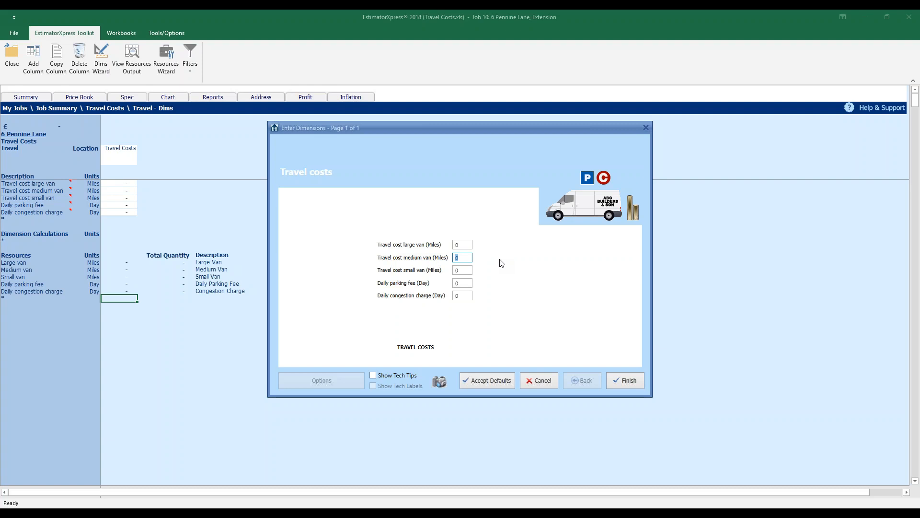
{"action": "type", "text": "600"}
{"action": "left_click", "coordinate": [463, 282]}
{"action": "left_click", "coordinate": [625, 381]}
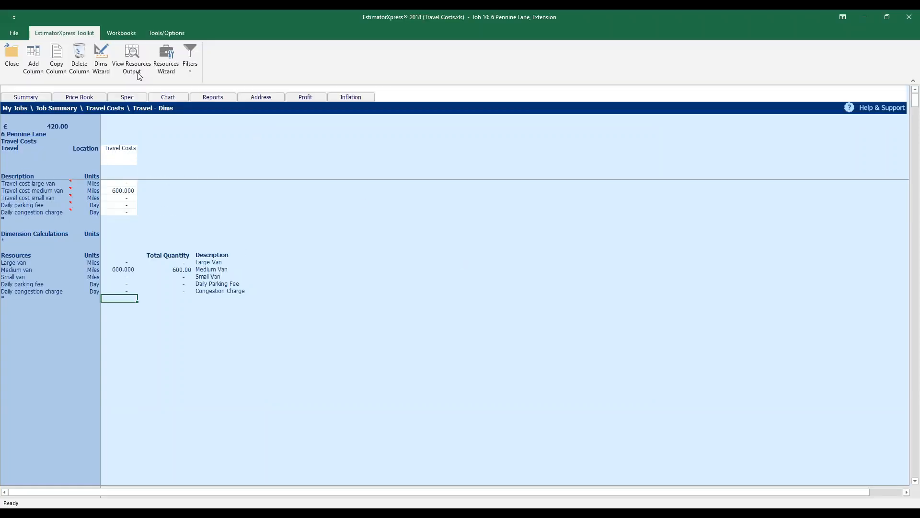
{"action": "left_click", "coordinate": [135, 72]}
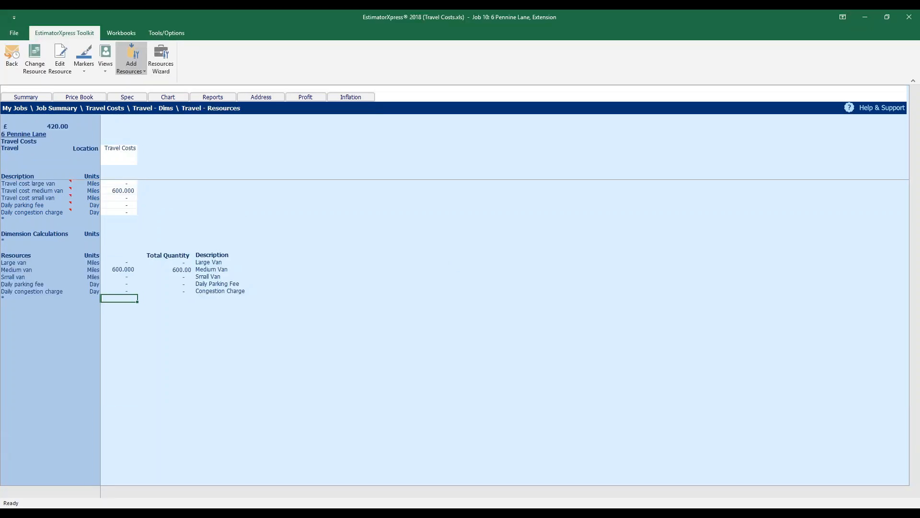
Check the Medium van resource's cost per mile, then go back and select Subcontract Quotations
{"action": "left_click", "coordinate": [48, 172]}
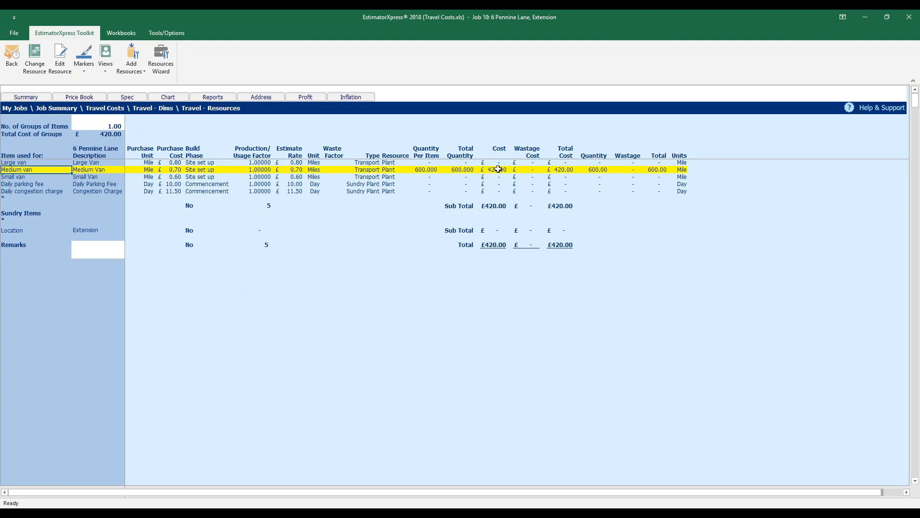
{"action": "left_click", "coordinate": [173, 171]}
{"action": "left_click", "coordinate": [12, 56]}
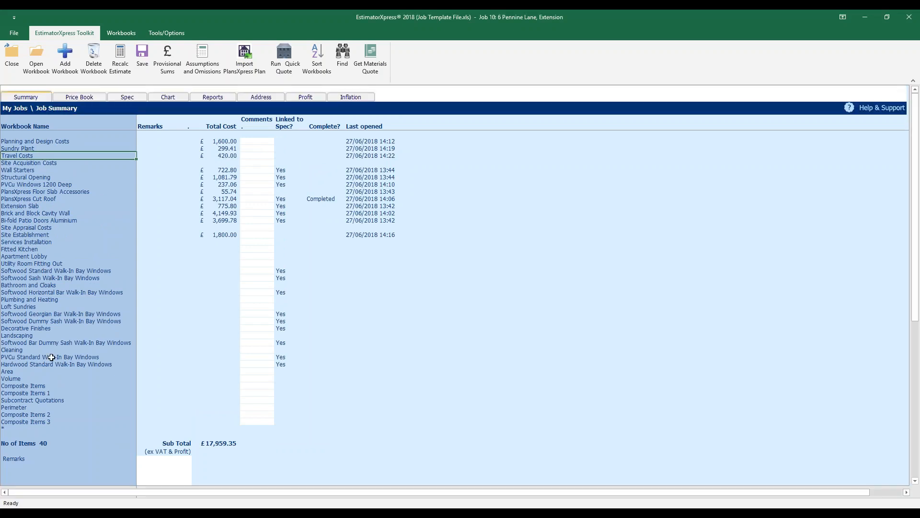
{"action": "left_click", "coordinate": [57, 399]}
Open the Subcontract Quotations worksheet with 1 as its number of items
{"action": "double_click", "coordinate": [57, 399]}
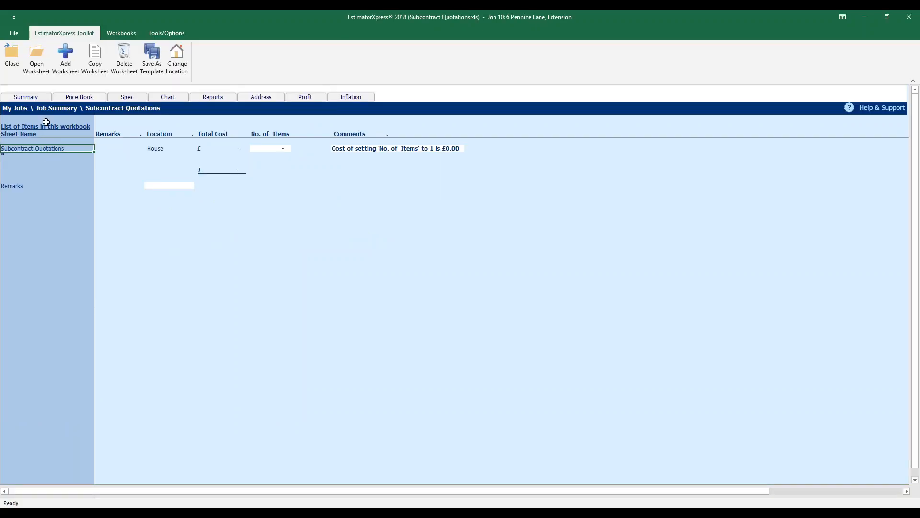
{"action": "left_click", "coordinate": [37, 72]}
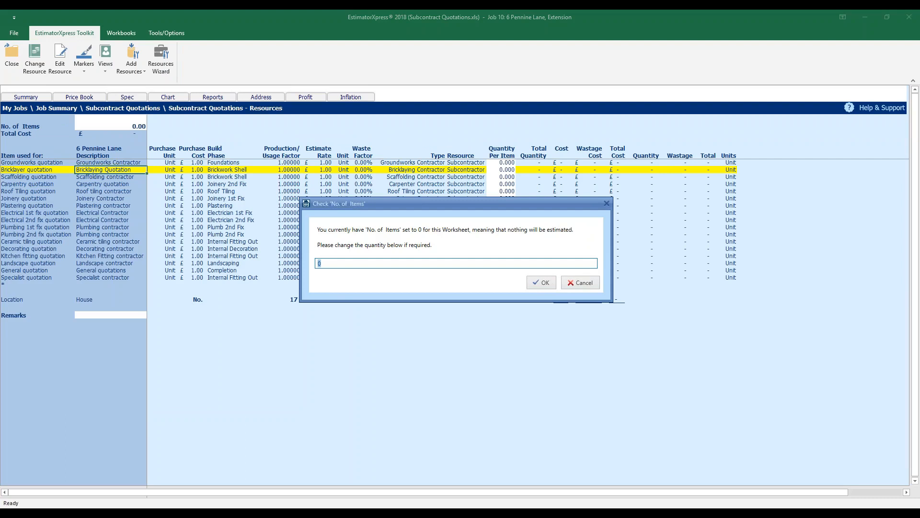
{"action": "type", "text": "1"}
{"action": "left_click", "coordinate": [538, 282]}
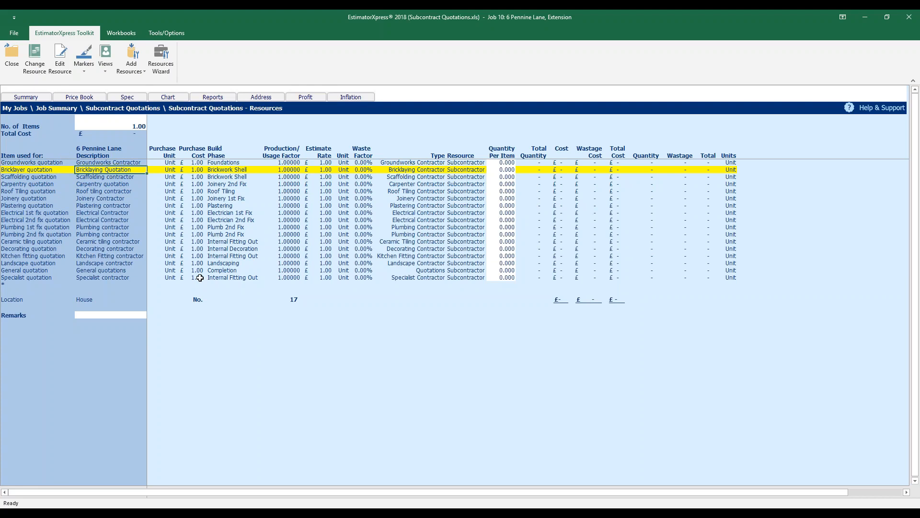
{"action": "left_click", "coordinate": [62, 229]}
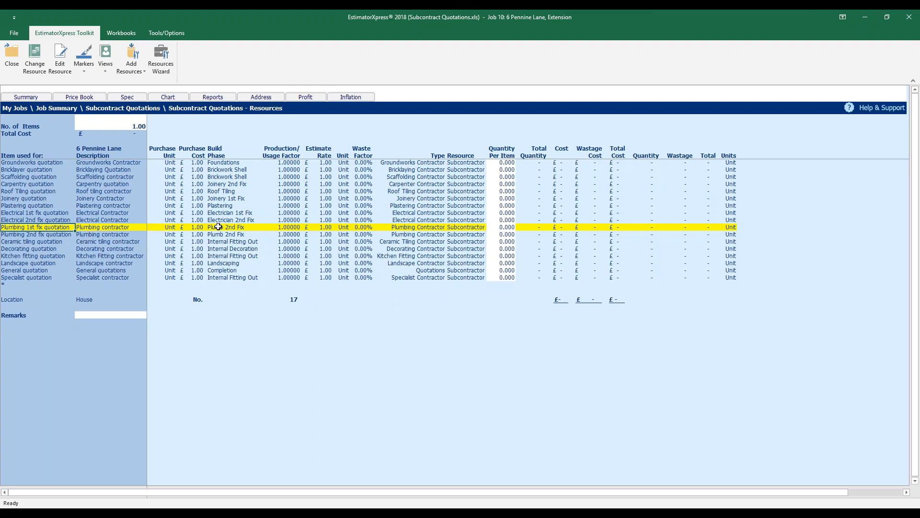
Enter a 750 quotation for Plumbing 1st fix and autofit columns to show £750.00
{"action": "left_click", "coordinate": [503, 226]}
{"action": "type", "text": "750"}
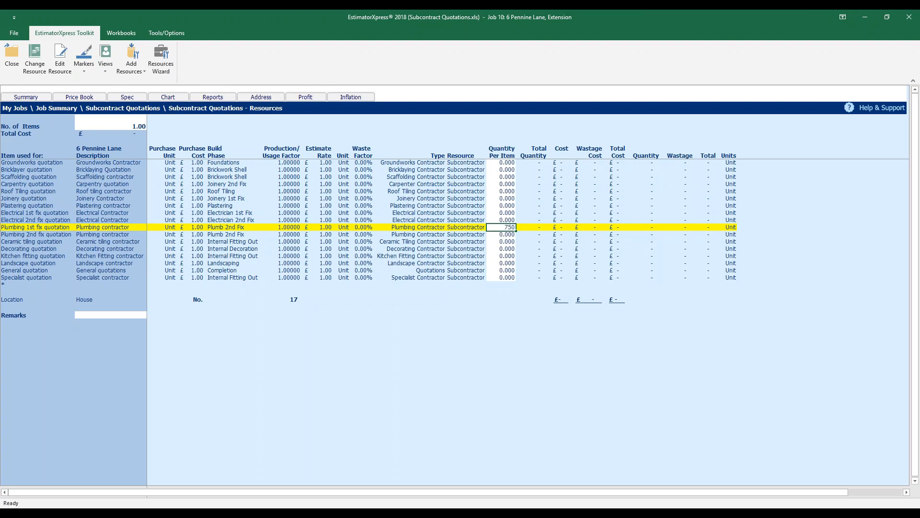
{"action": "key", "text": "Return"}
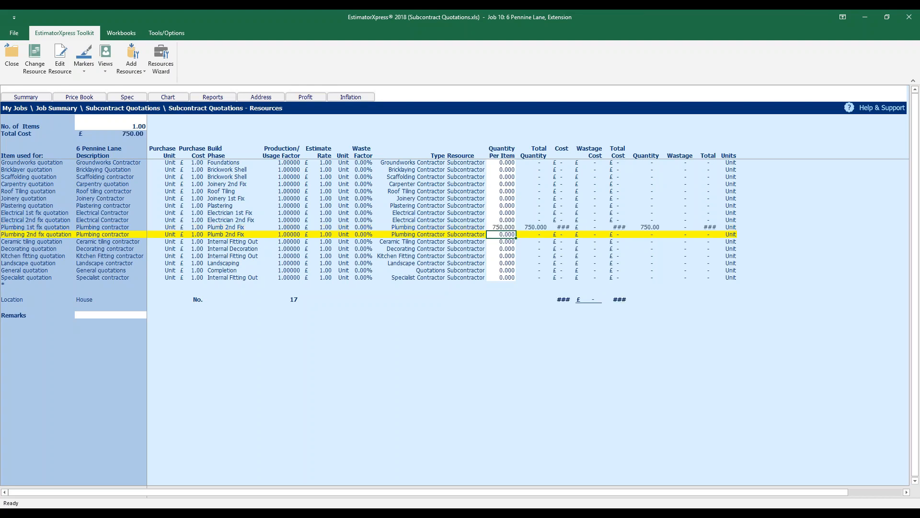
{"action": "right_click", "coordinate": [565, 310]}
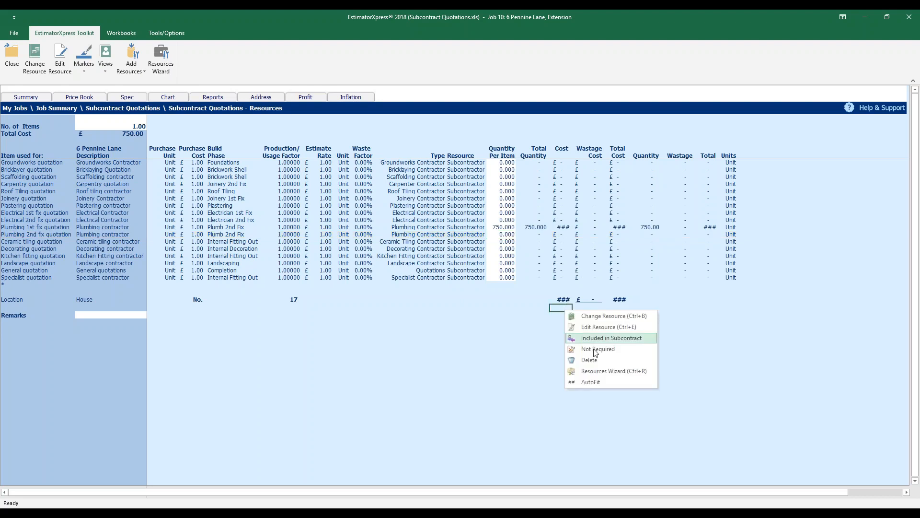
{"action": "left_click", "coordinate": [614, 382]}
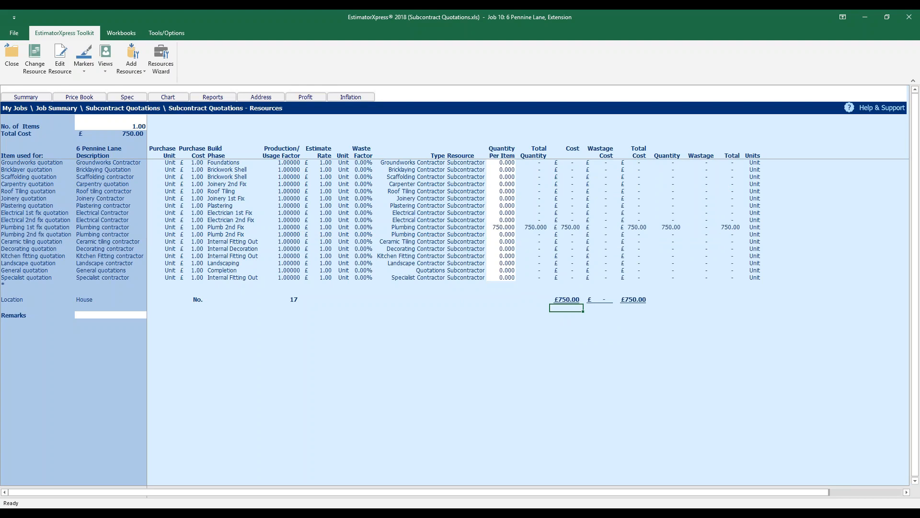
{"action": "left_click", "coordinate": [571, 300]}
Enter a 400 Specialist quotation, autofit columns to show £1,150.00, and return to the summary
{"action": "left_click", "coordinate": [39, 278]}
{"action": "left_click", "coordinate": [502, 278]}
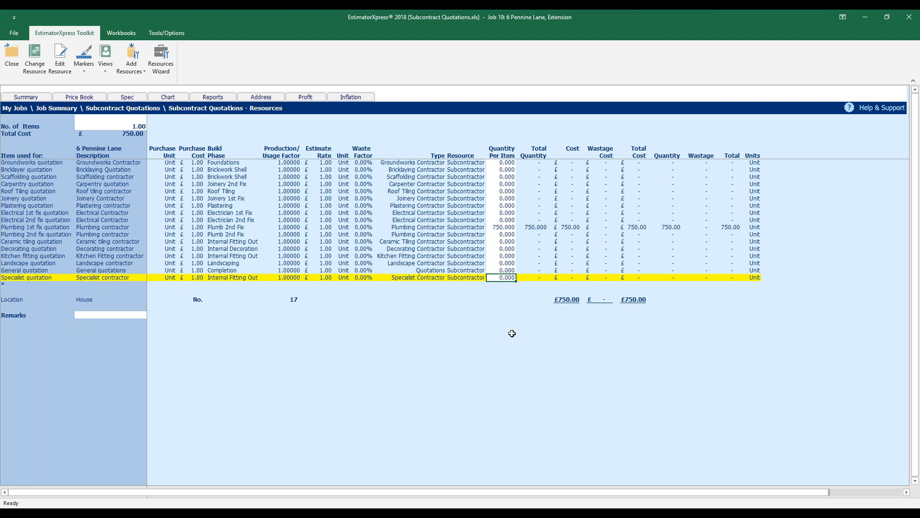
{"action": "type", "text": "400"}
{"action": "key", "text": "Return"}
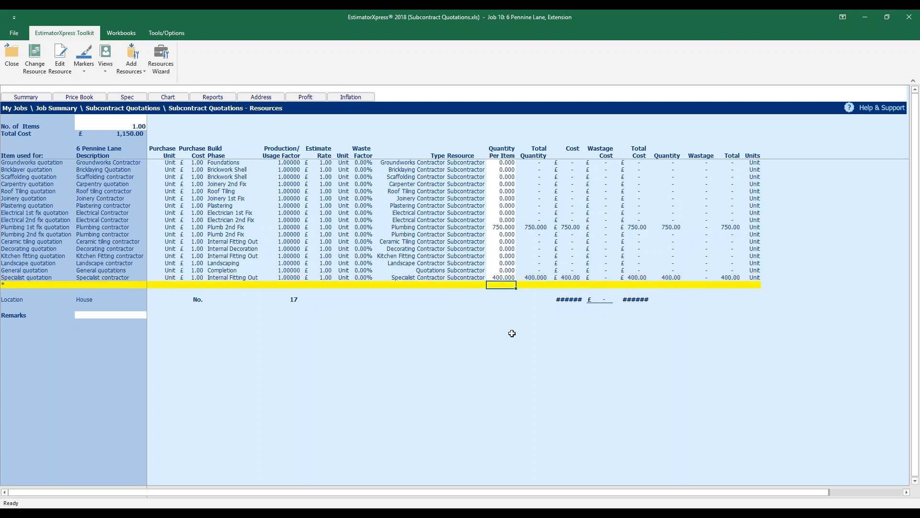
{"action": "right_click", "coordinate": [571, 330]}
{"action": "left_click", "coordinate": [616, 401]}
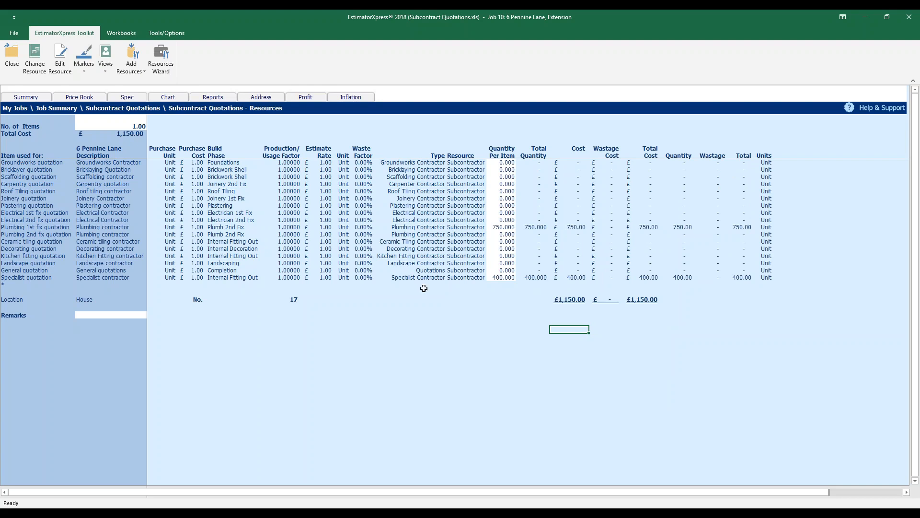
{"action": "left_click", "coordinate": [12, 57]}
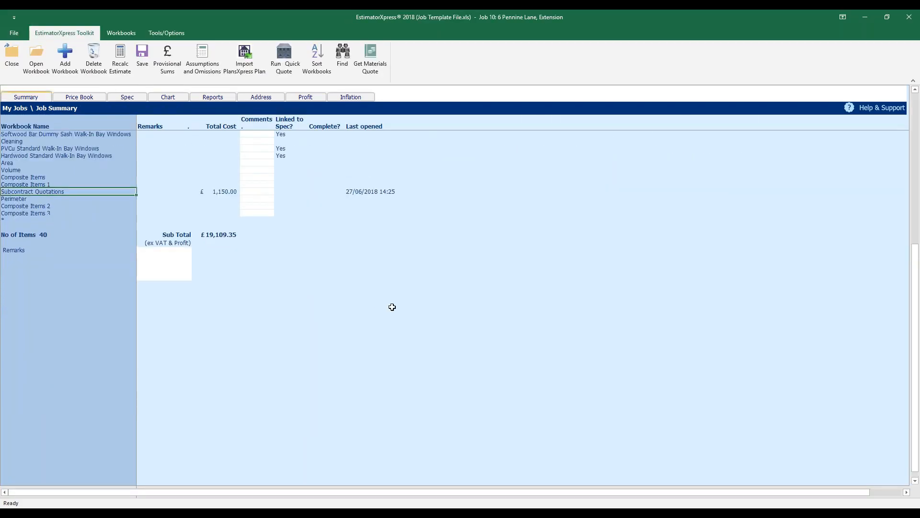
{"action": "scroll", "coordinate": [392, 306], "scroll_direction": "up", "scroll_amount": 10}
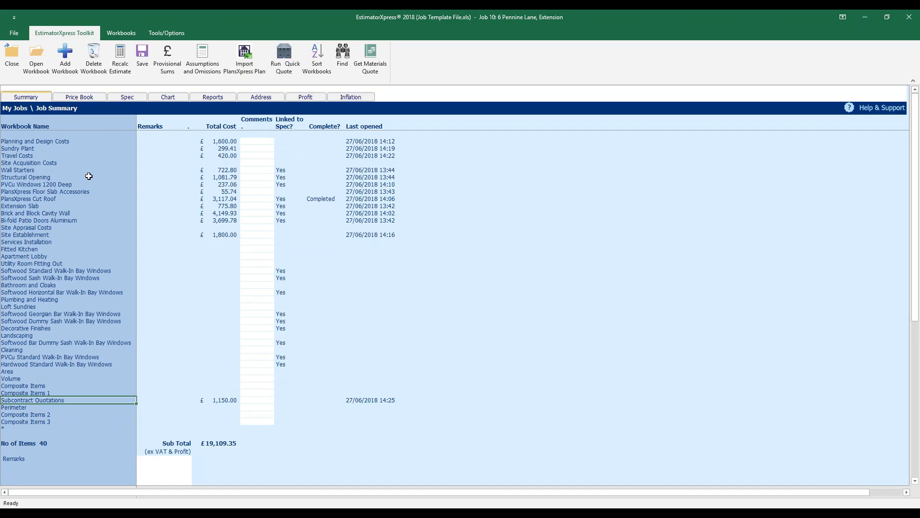
{"action": "left_click", "coordinate": [49, 250]}
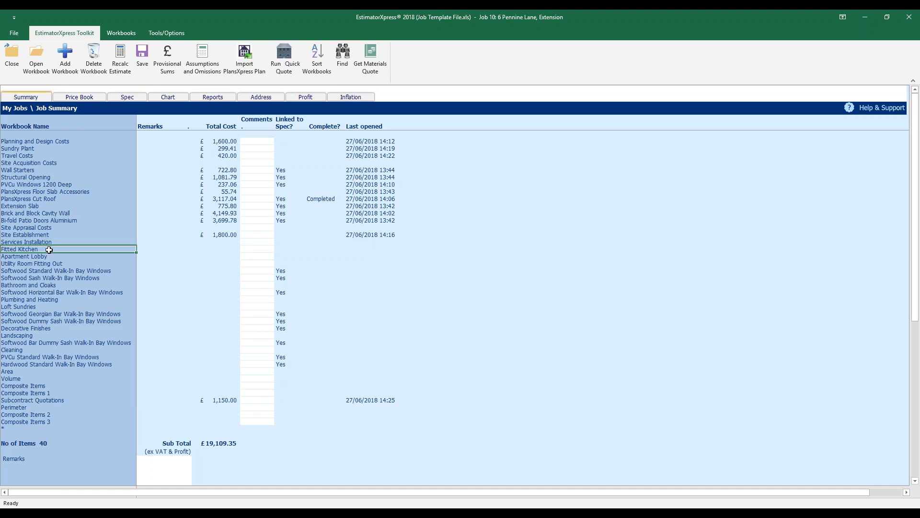